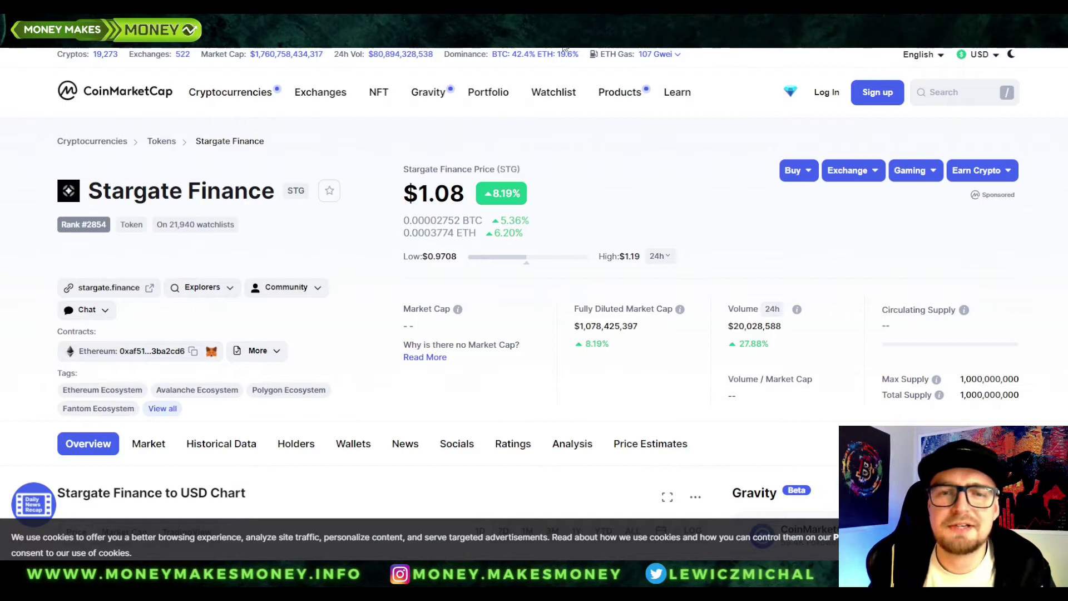
Step: Check the Stargate Finance token's contract addresses on the other supported chains on its CoinGecko page
key("ctrl+Tab")
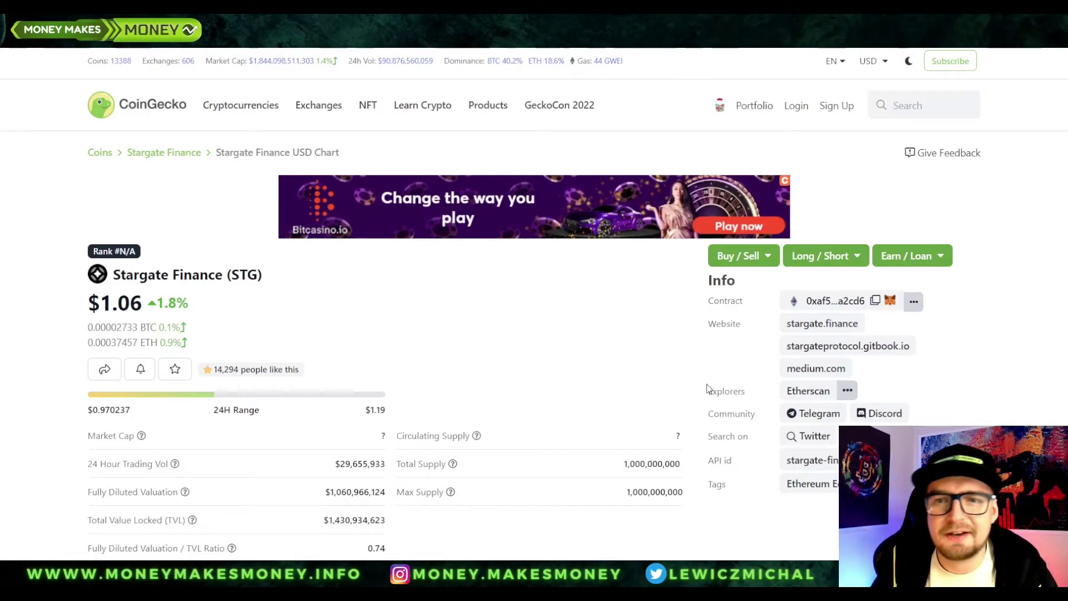
left_click(915, 303)
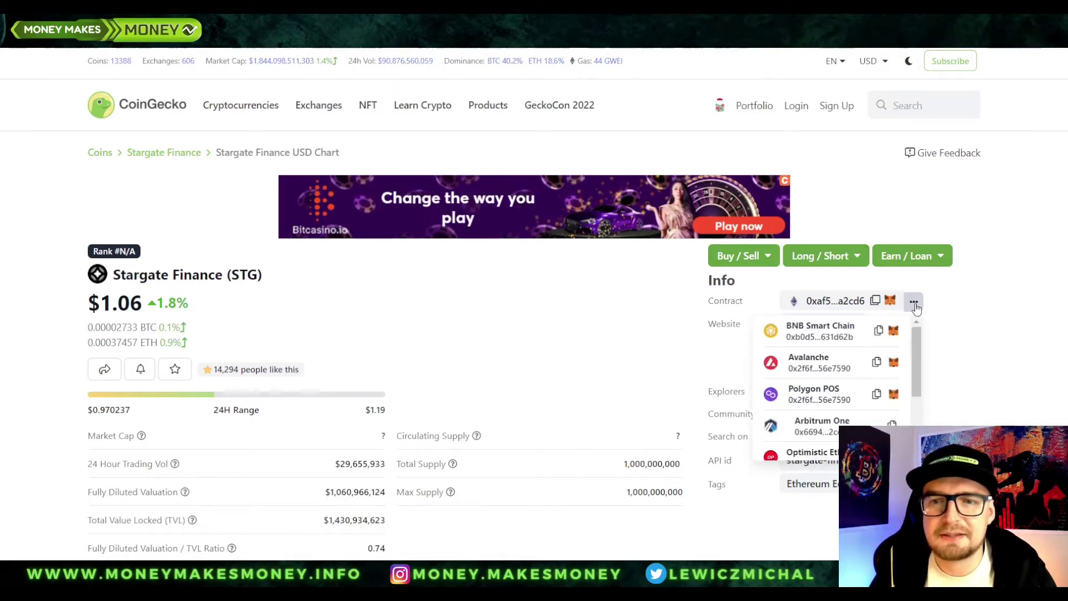
scroll(865, 401, "down", 3)
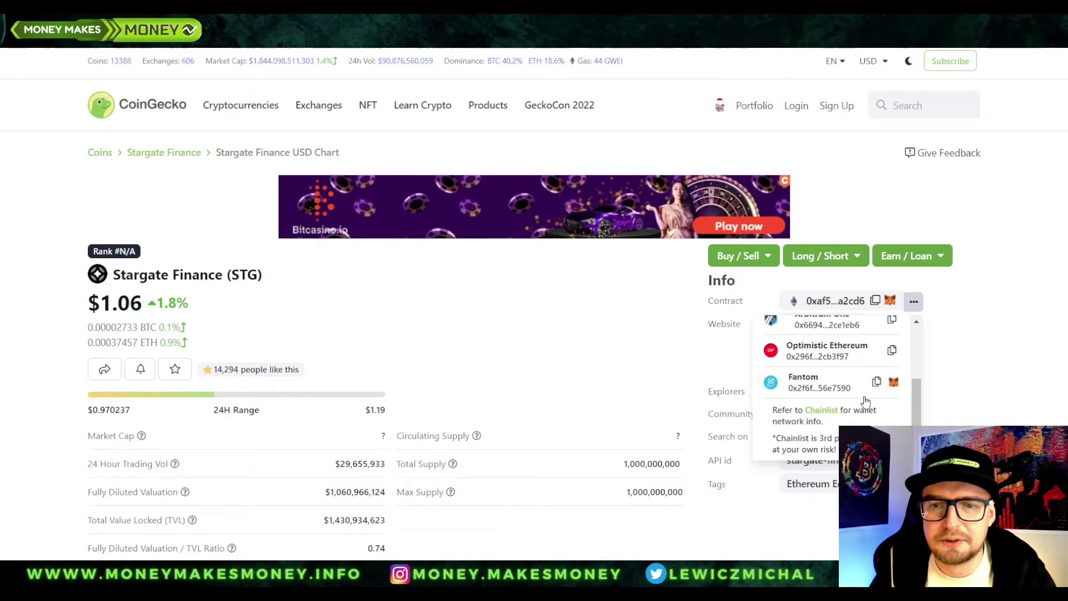
scroll(866, 383, "up", 2)
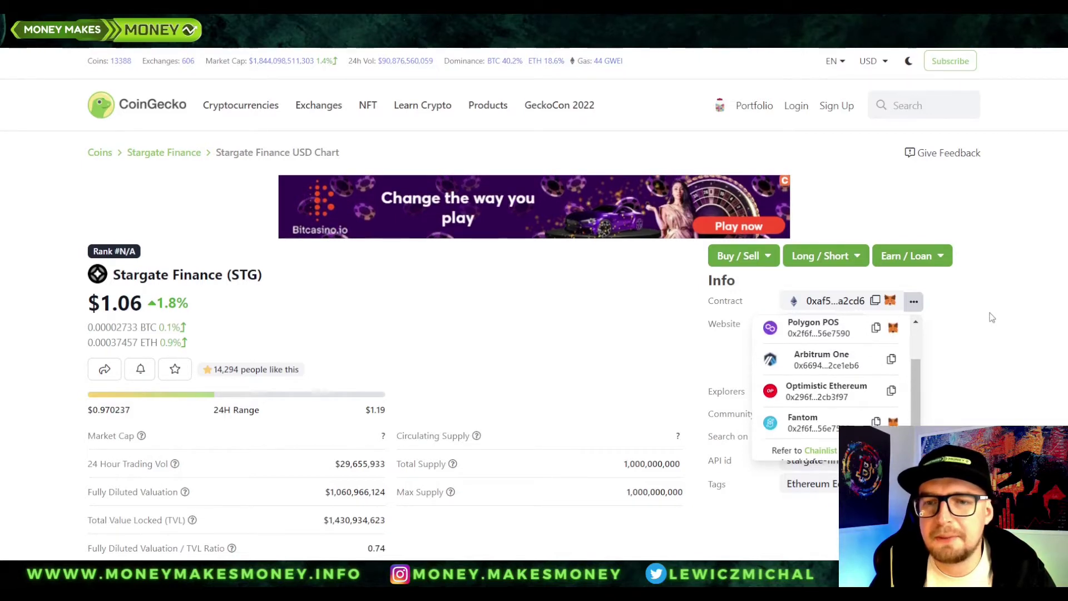
left_click(977, 325)
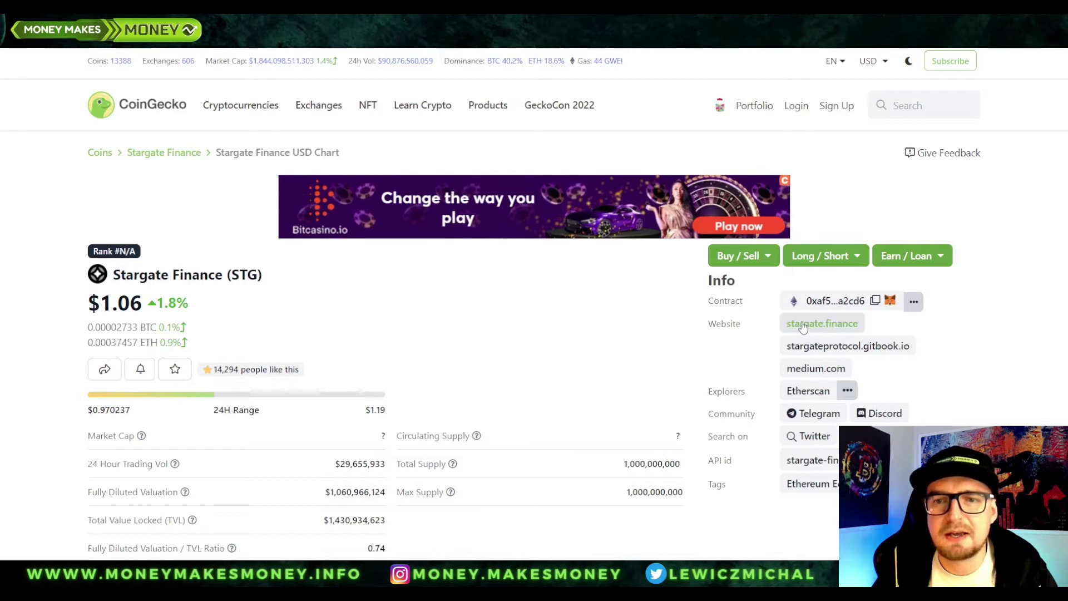
Step: Open the stargateprotocol.gitbook.io documentation and read its Introduction through to the community links
left_click(899, 345)
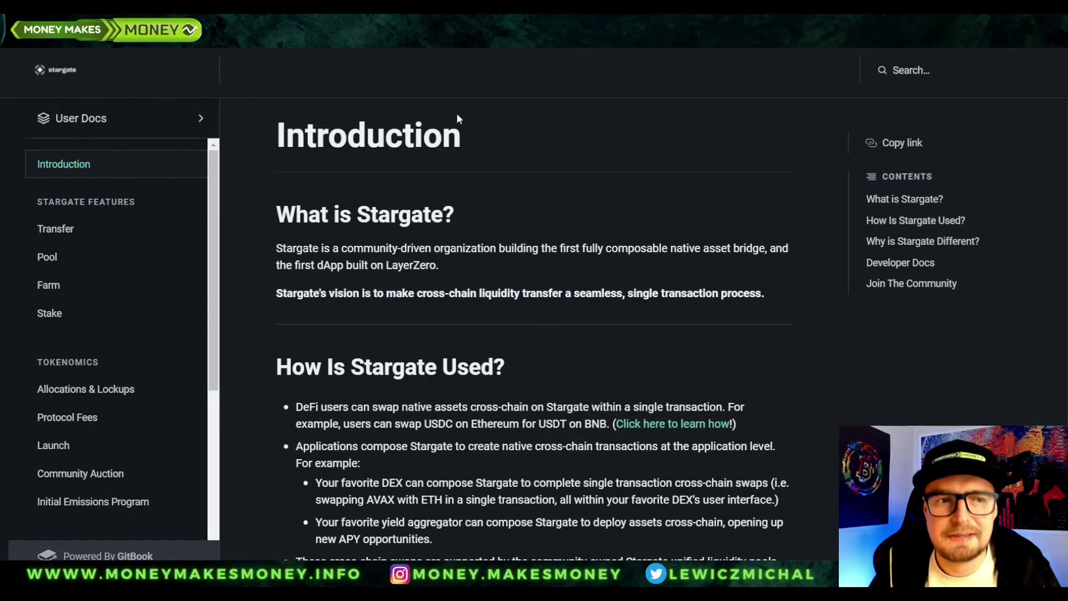
scroll(608, 432, "down", 6)
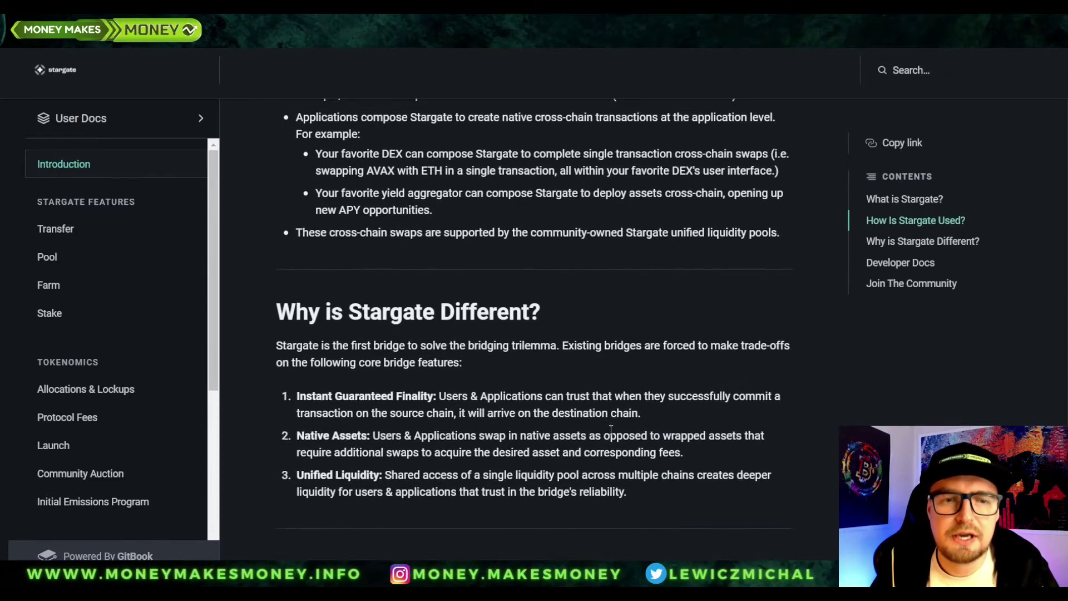
scroll(619, 381, "down", 5)
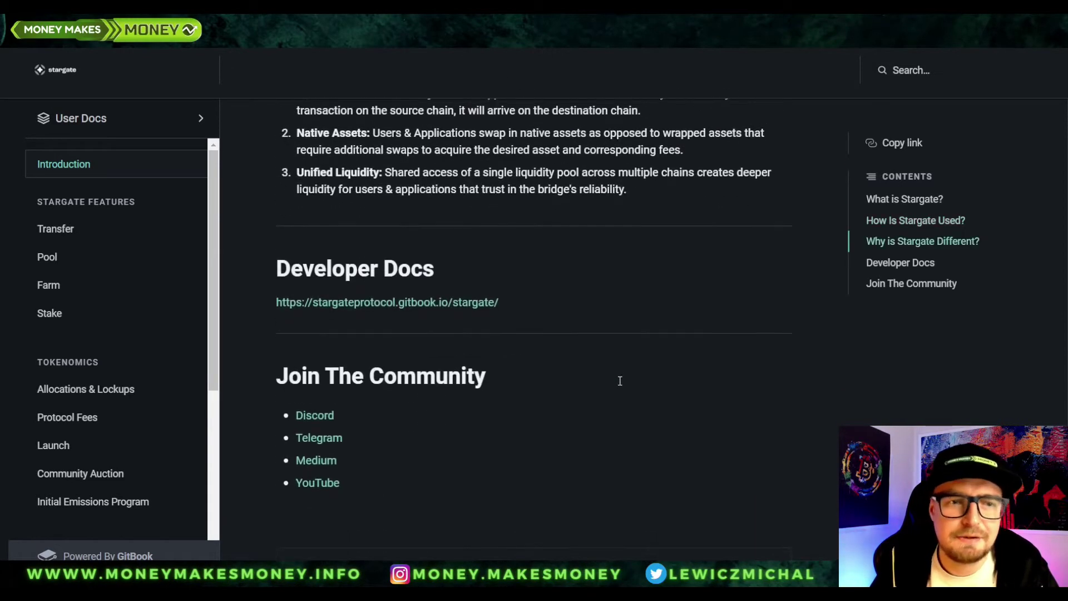
scroll(610, 319, "down", 2)
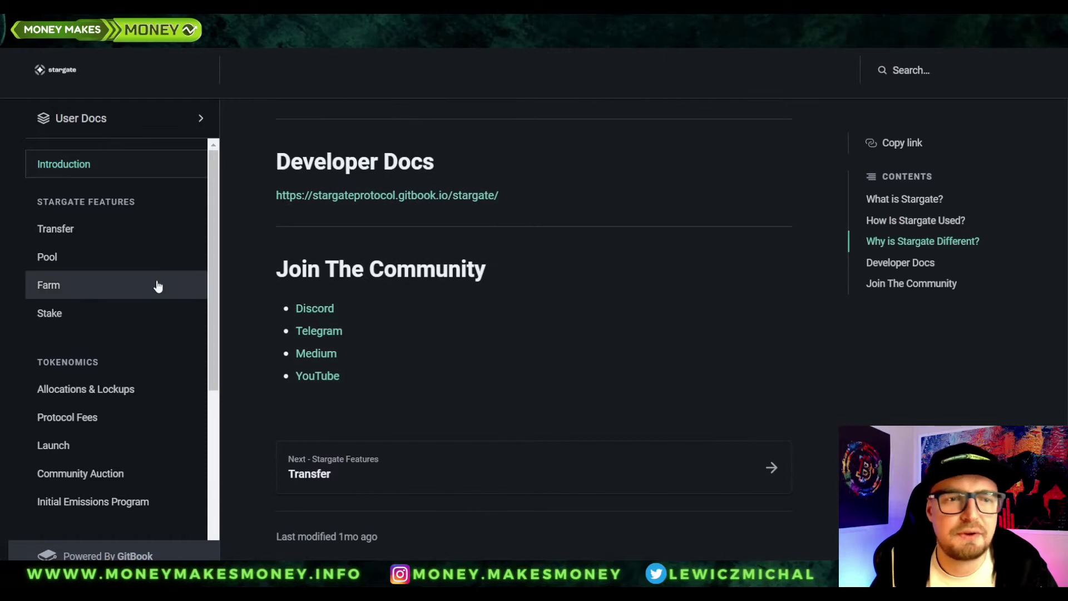
Step: Look through the Farm, Transfer, Pool and Stake pages of the Stargate user docs
left_click(79, 288)
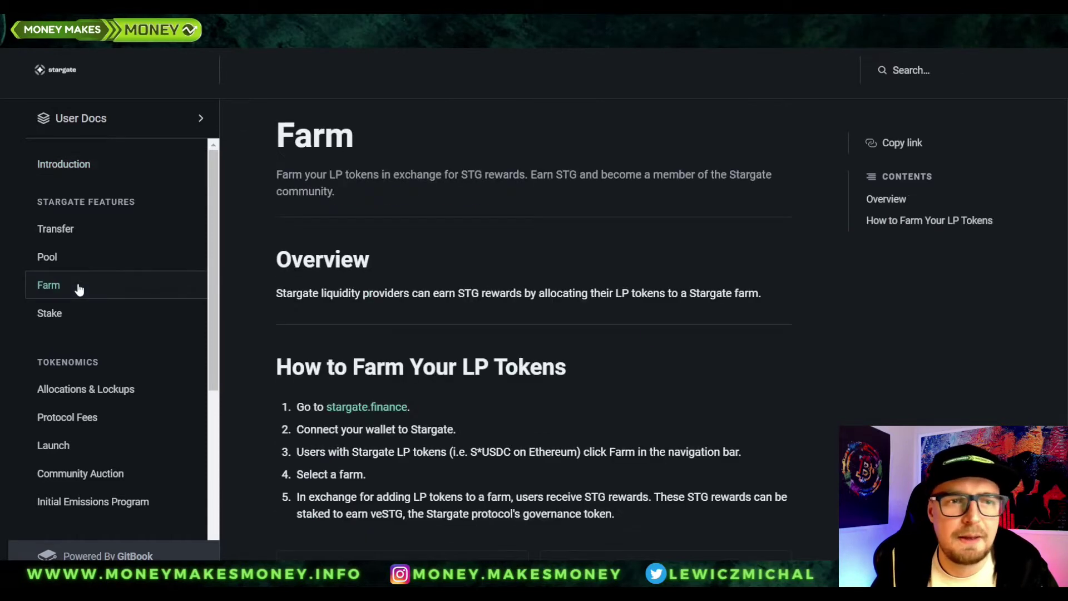
left_click(78, 231)
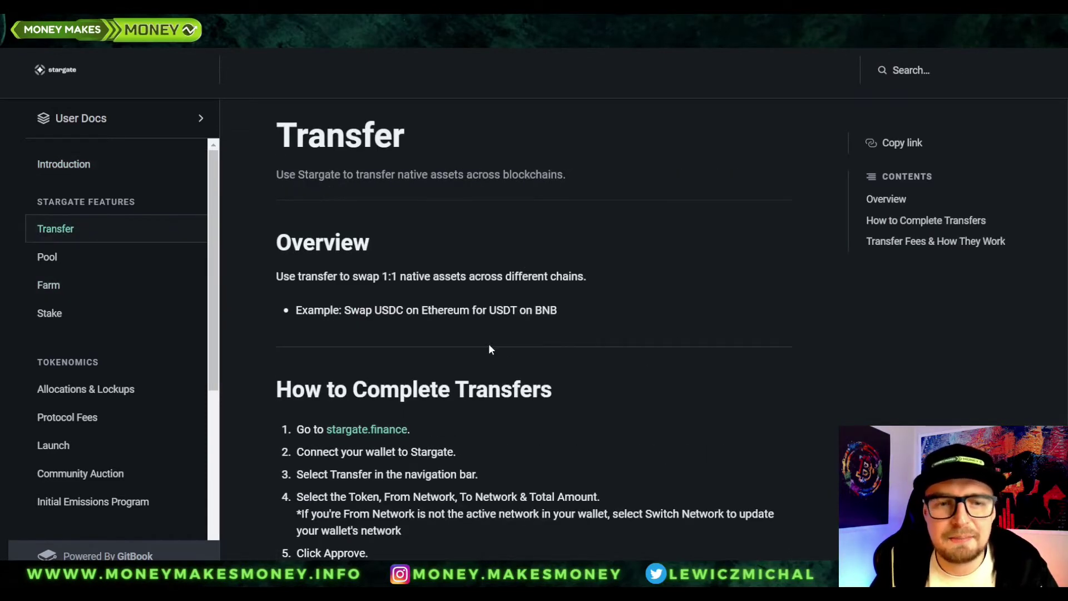
left_click(79, 269)
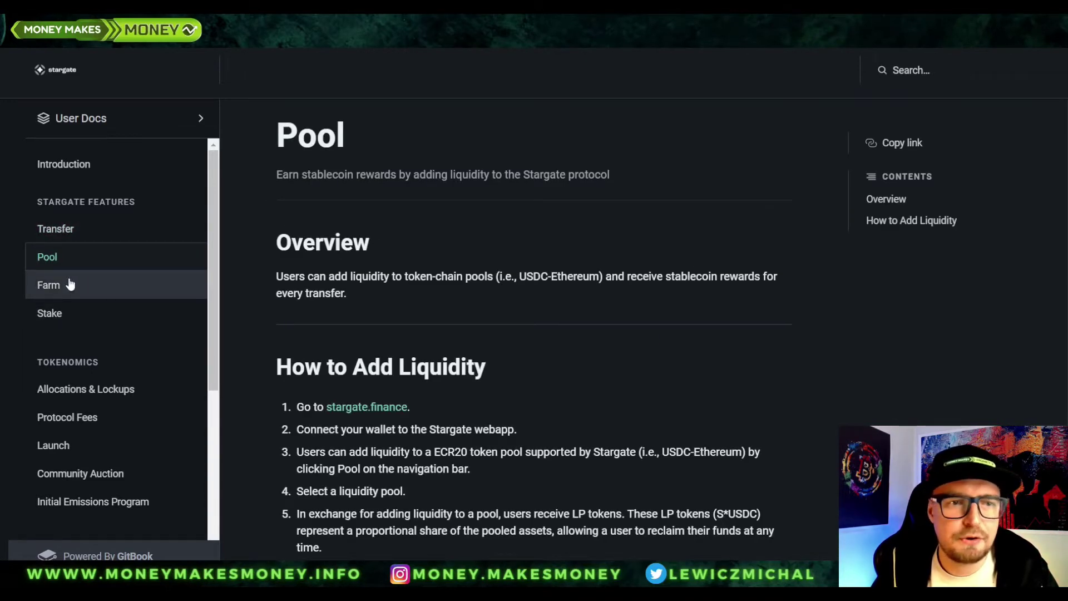
left_click(69, 284)
left_click(79, 317)
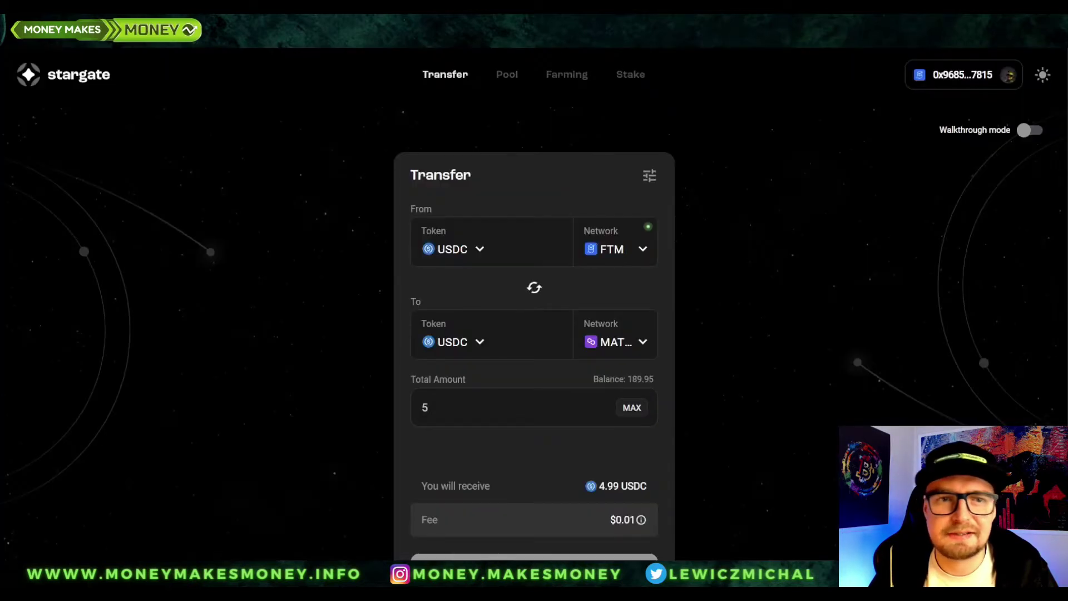
Step: View the Stargate app's home page and examine its Transfer form, including the received amount and fee
left_click(78, 76)
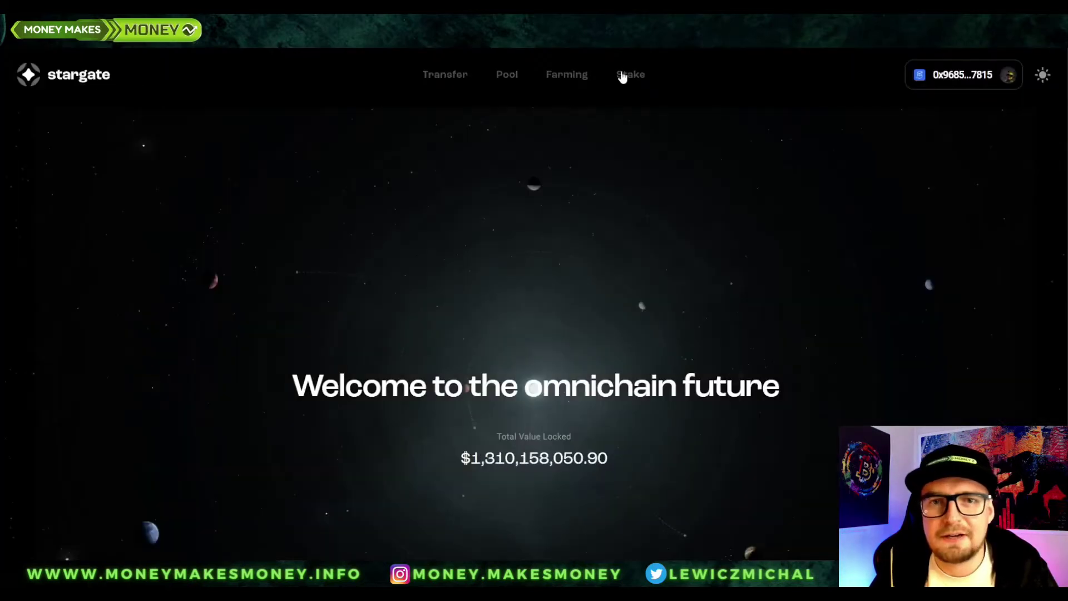
left_click(441, 77)
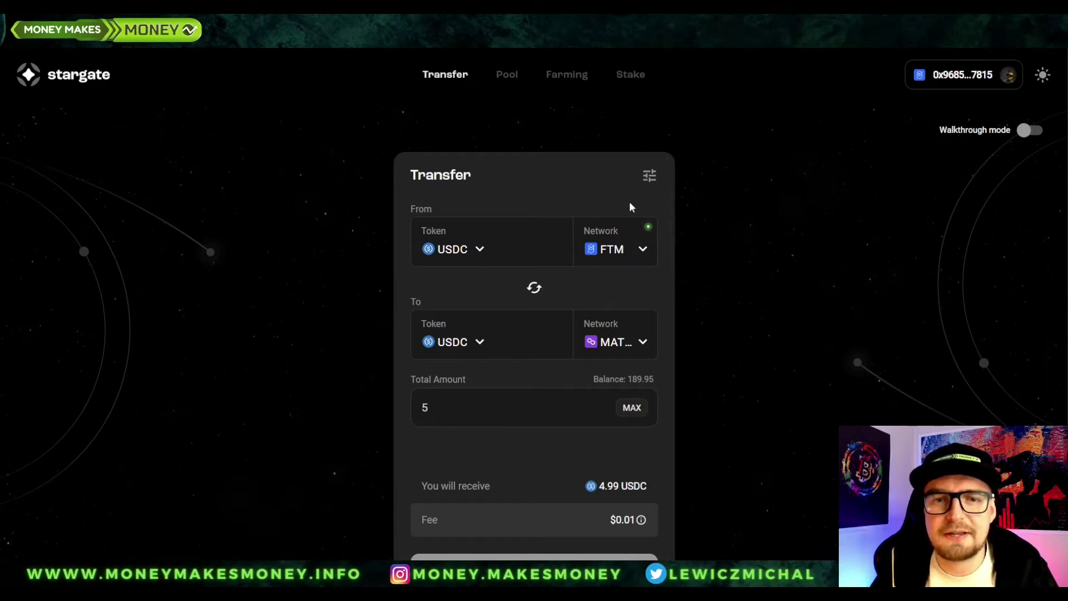
scroll(715, 364, "down", 3)
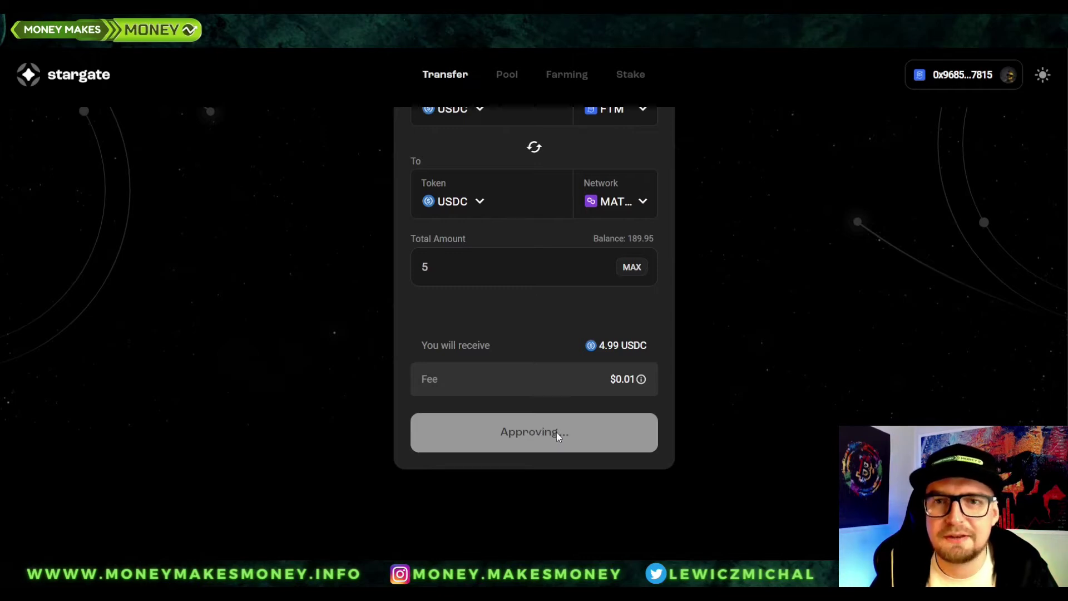
scroll(740, 162, "up", 1)
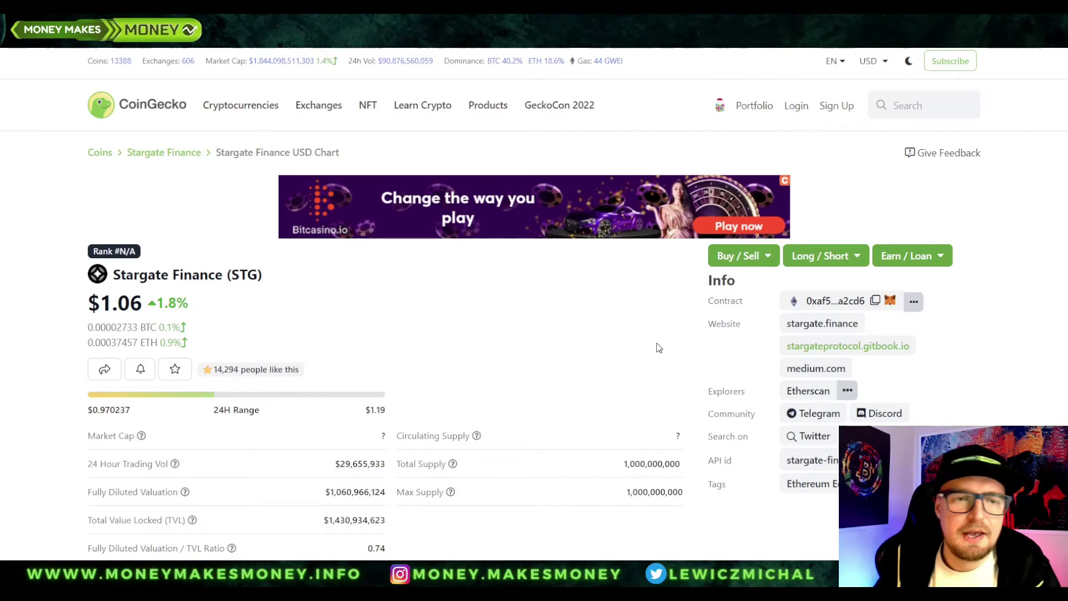
Step: Examine the STG supply statistics and the exchanges listed under Stargate Finance Markets on CoinGecko
scroll(529, 322, "down", 5)
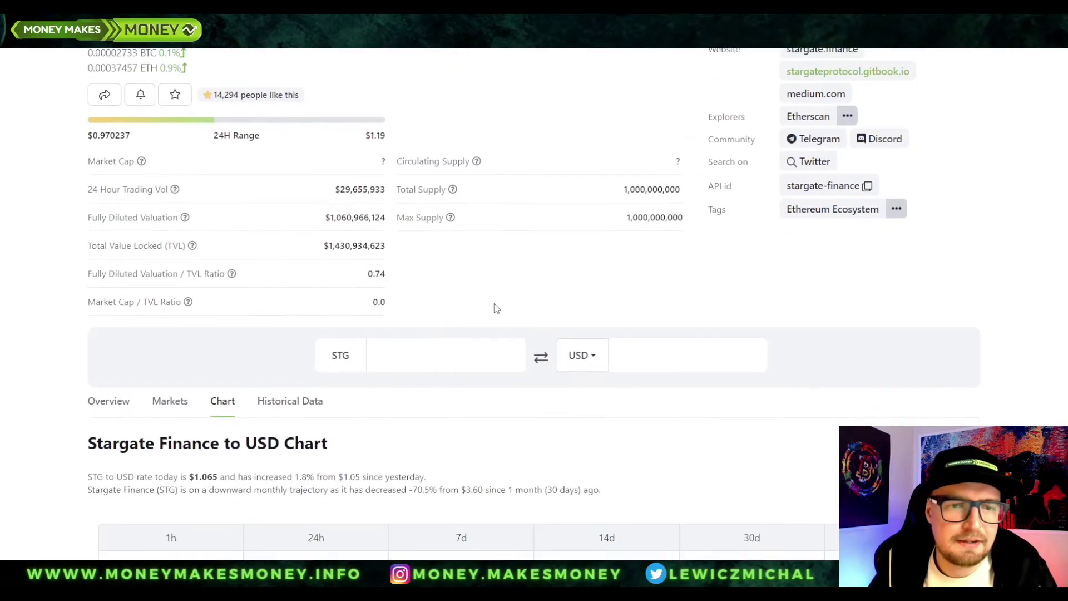
scroll(495, 307, "down", 2)
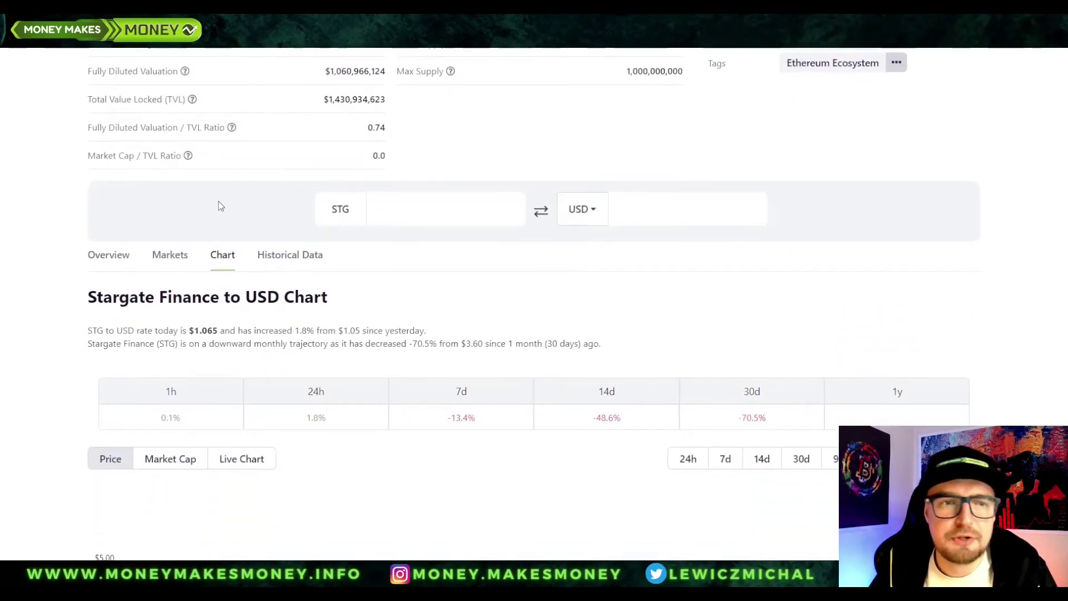
left_click(161, 255)
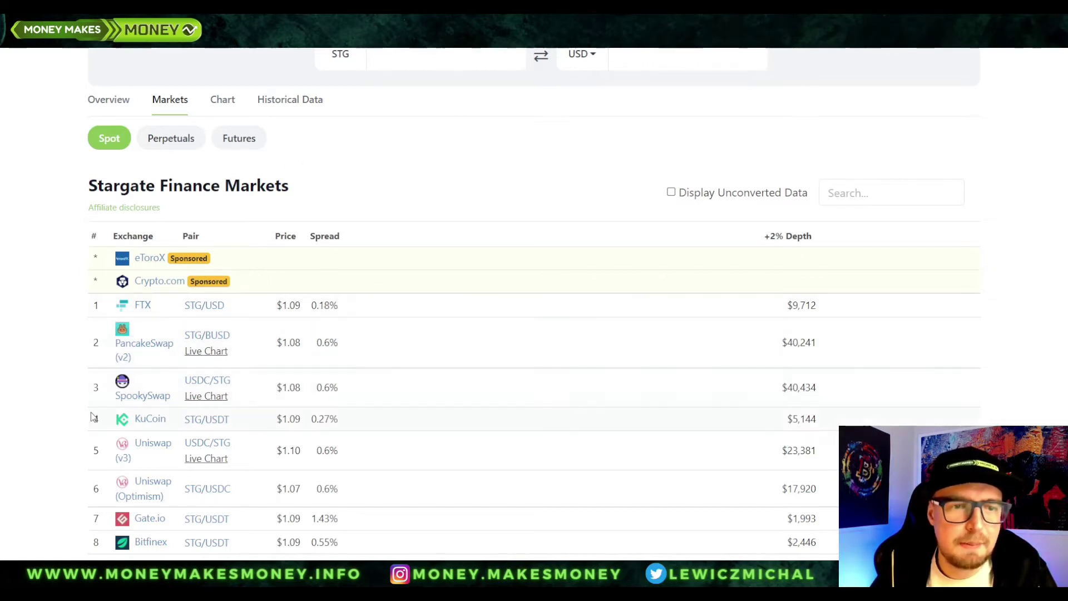
scroll(391, 323, "down", 3)
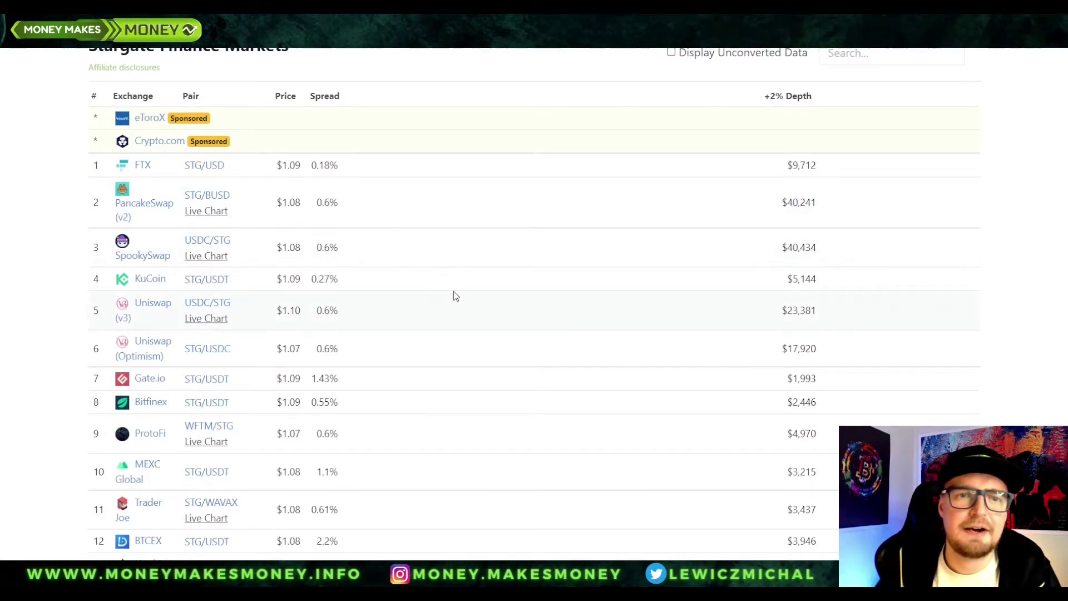
scroll(452, 299, "up", 8)
scroll(452, 299, "up", 3)
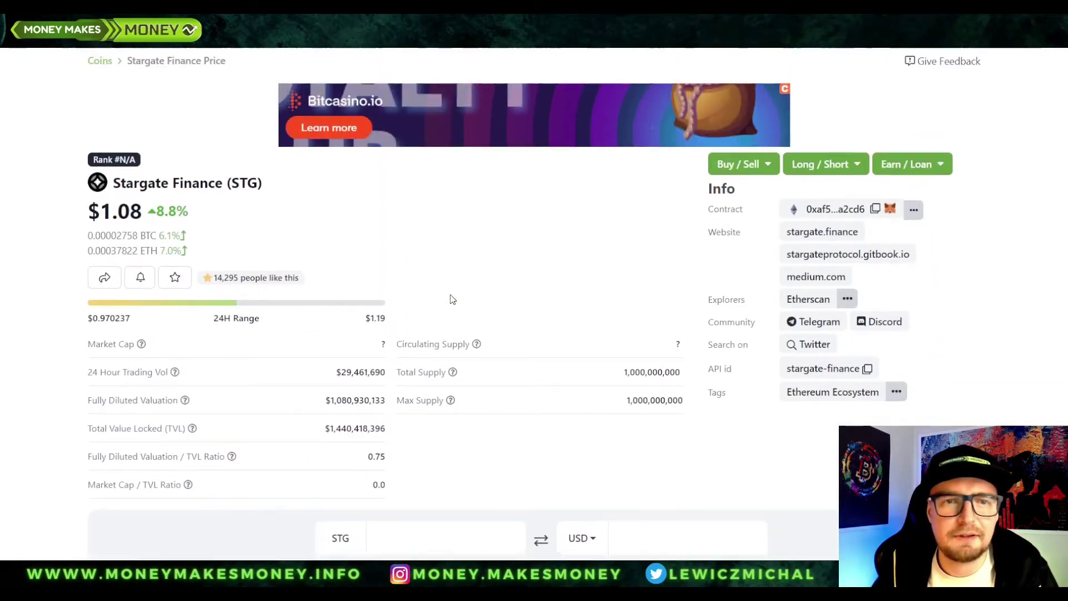
Step: Show the Stargate Finance to USD price chart over the 1y range and examine it
scroll(236, 240, "down", 10)
scroll(224, 209, "up", 6)
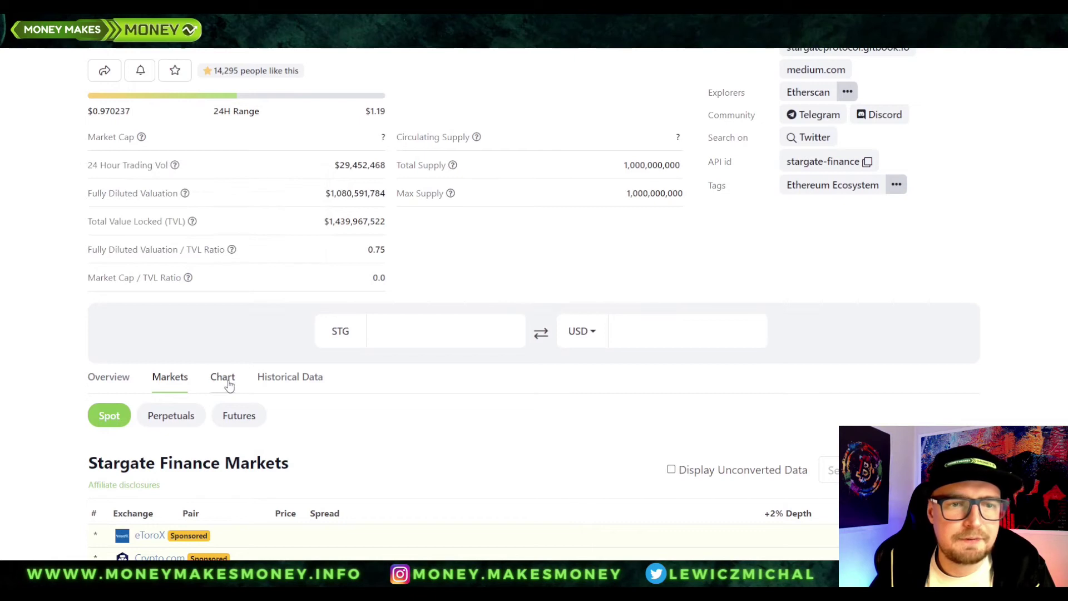
left_click(224, 381)
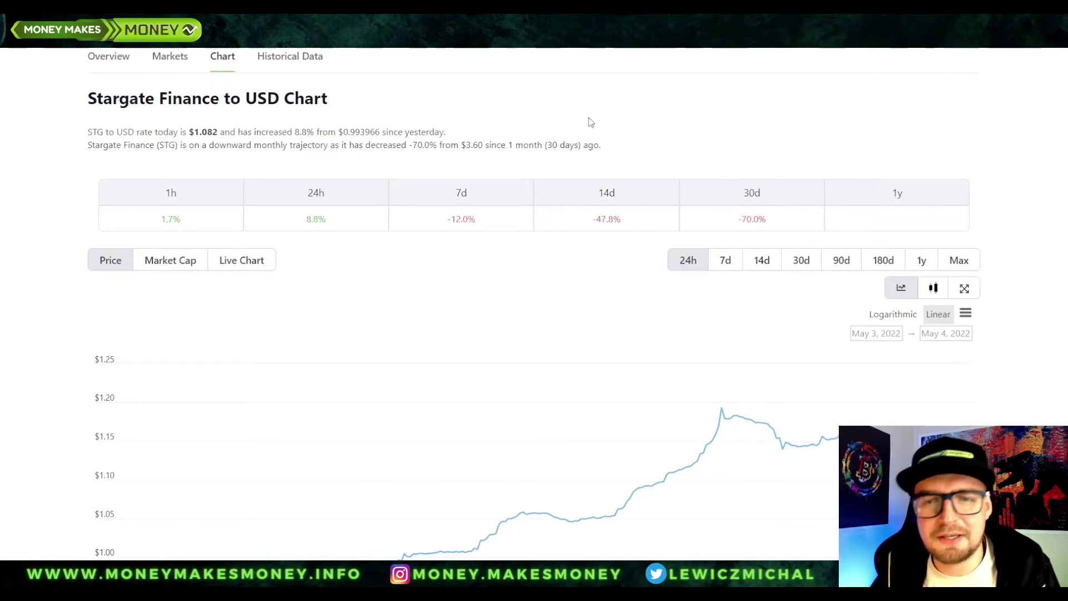
left_click(919, 261)
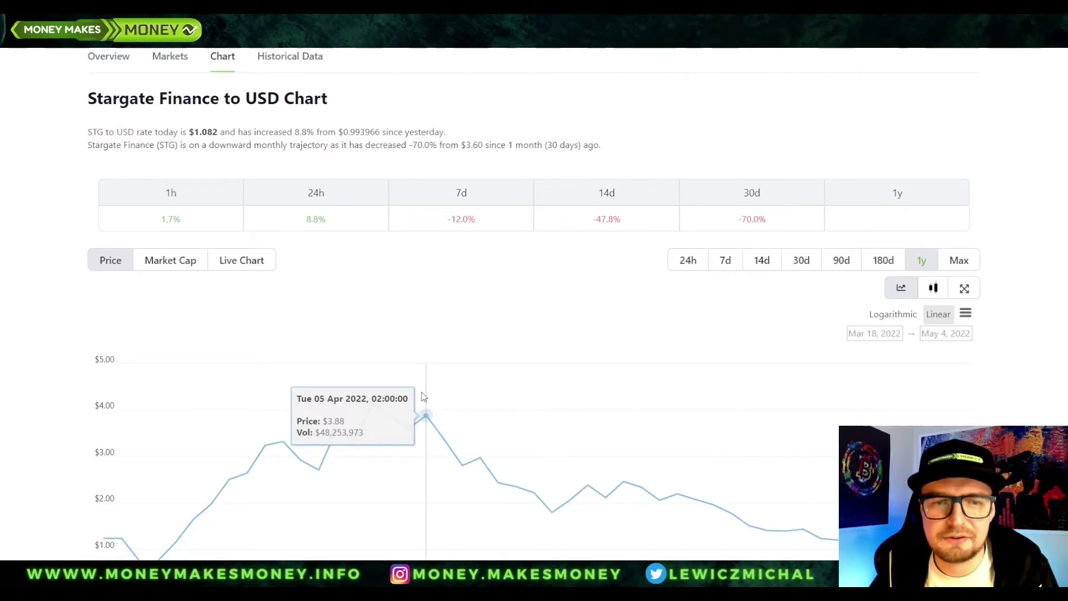
scroll(423, 398, "down", 5)
scroll(421, 396, "up", 2)
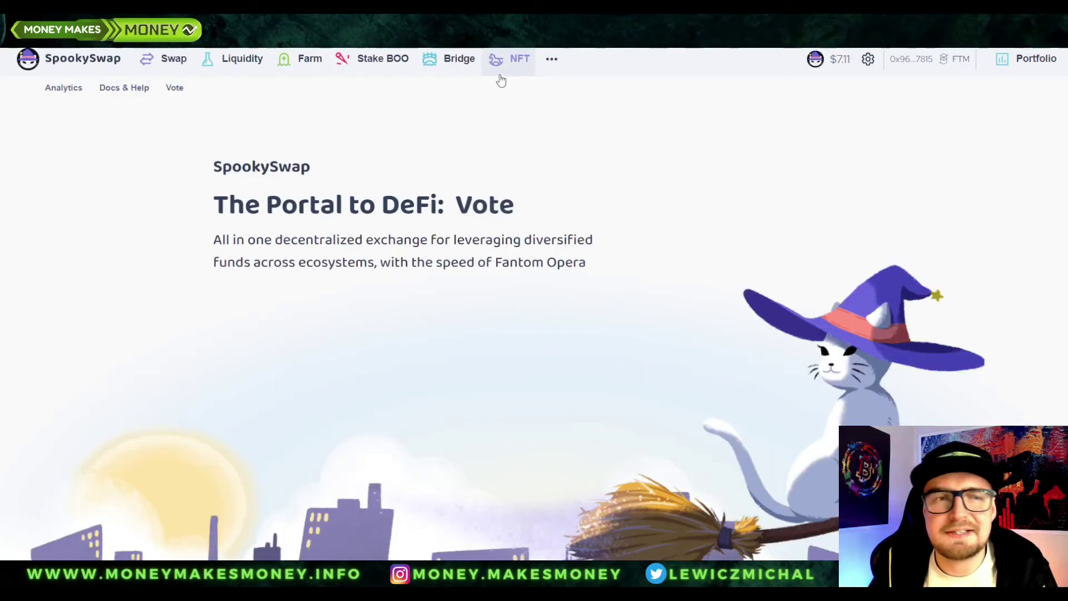
Step: Swap 100 USDC for STG on SpookySwap and close the submitted-transaction dialog
left_click(165, 61)
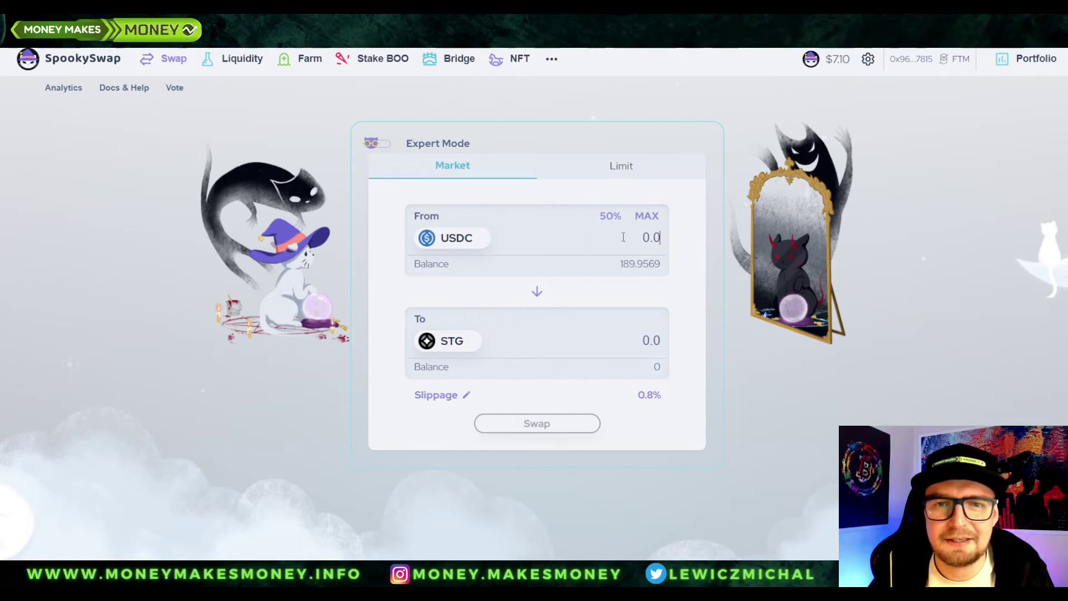
type("100")
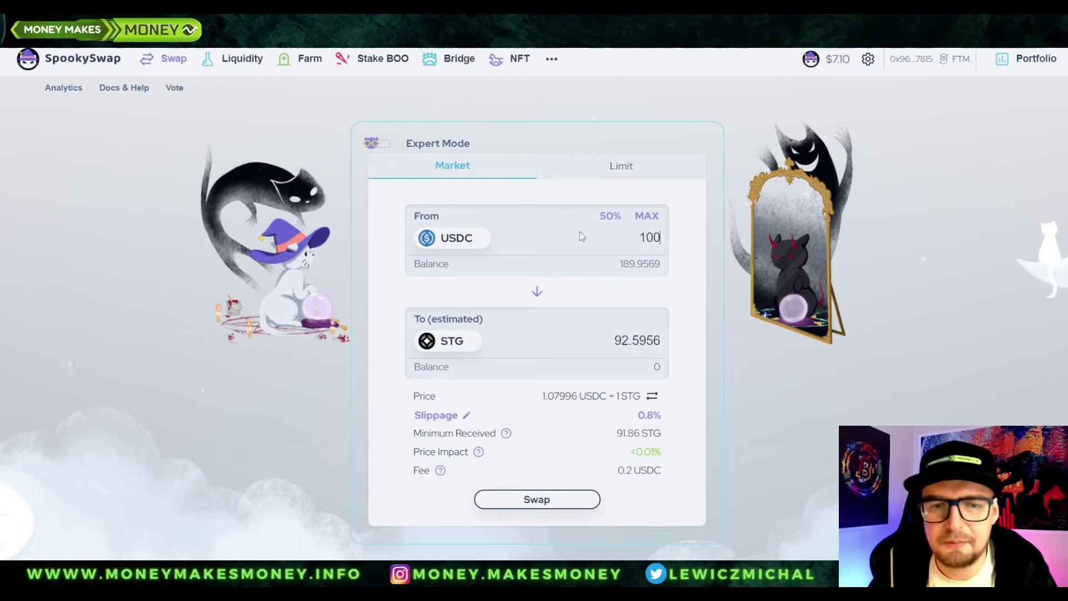
left_click(551, 503)
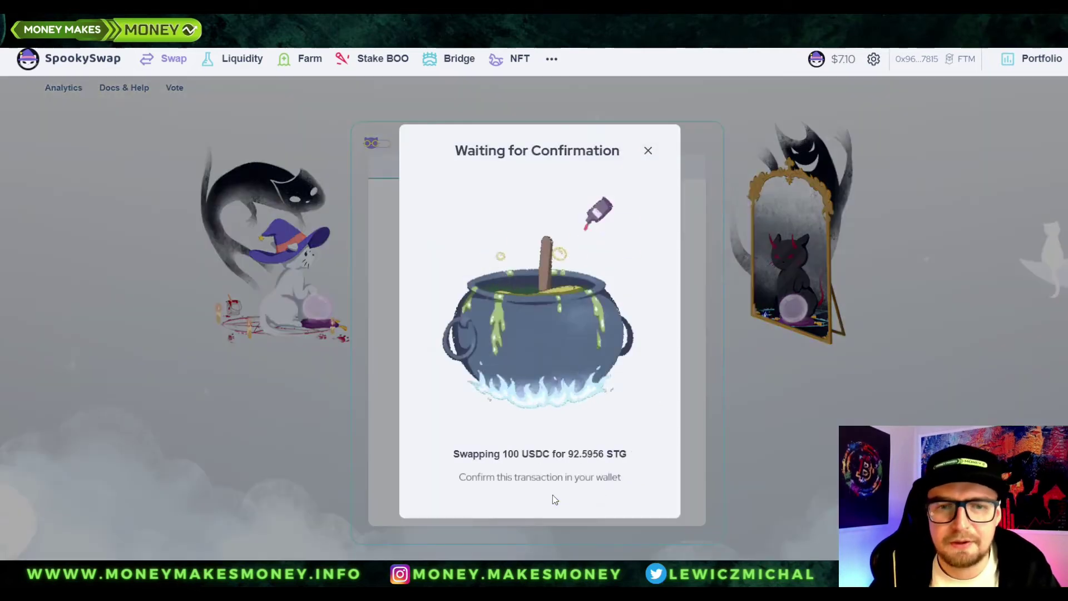
left_click(584, 123)
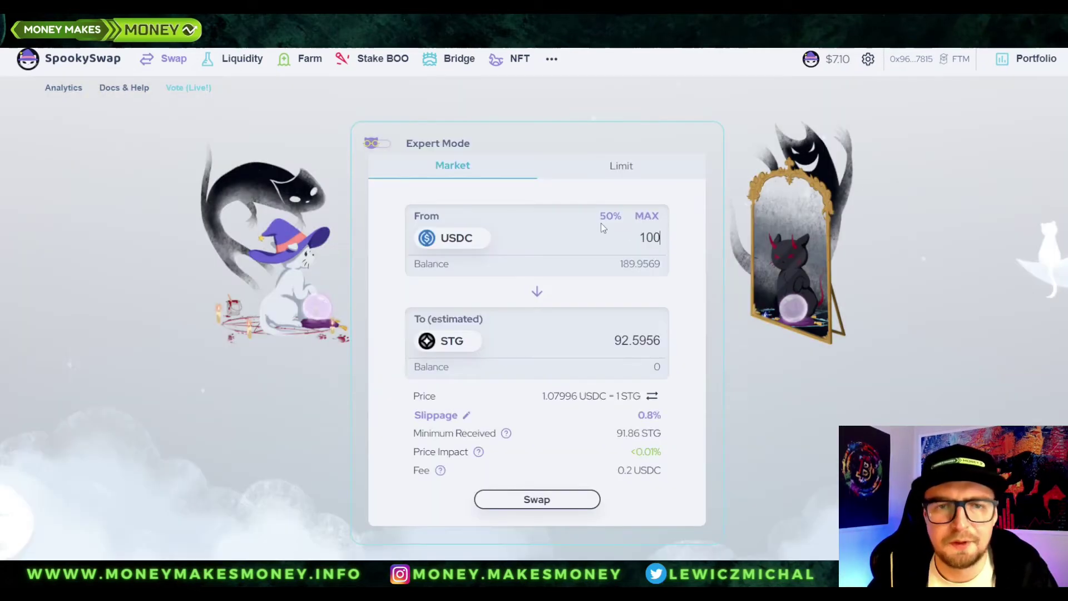
left_click(559, 505)
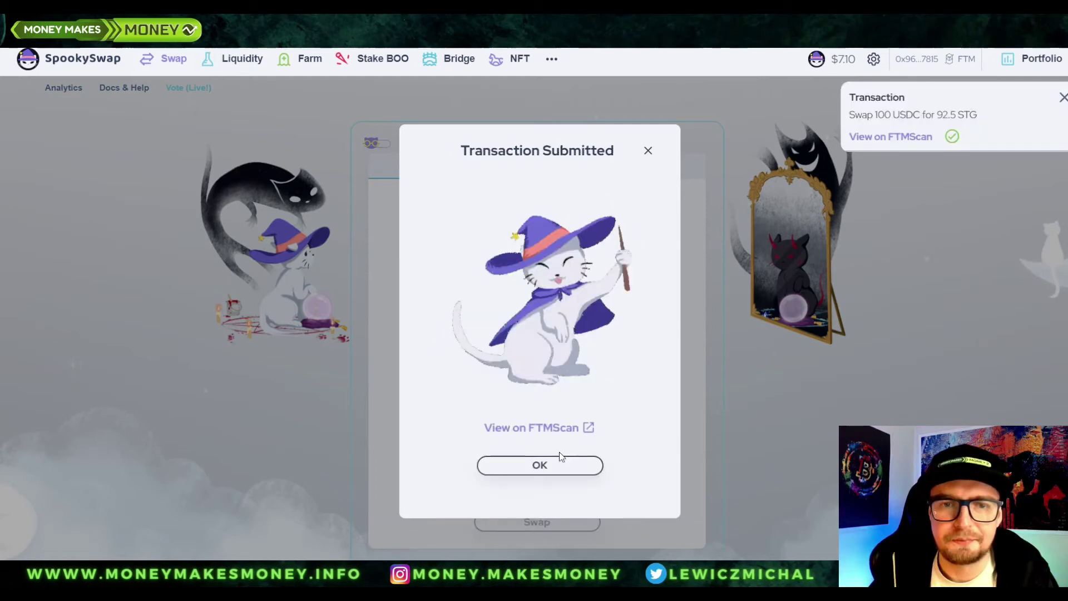
left_click(552, 461)
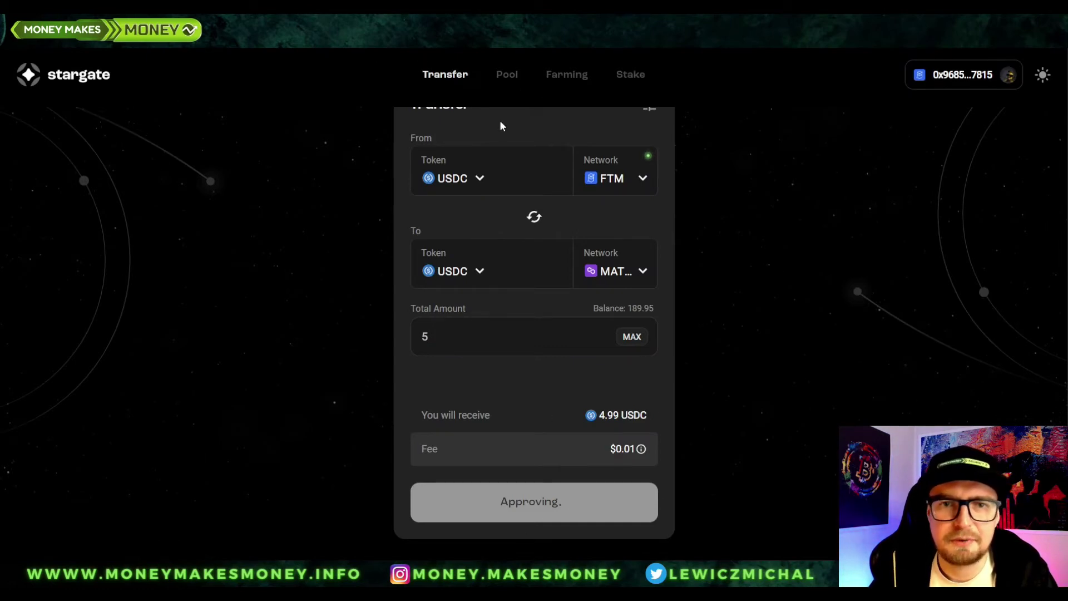
Step: Switch to the Stargate app, look over the Transfer form and open the Stake page
left_click(507, 76)
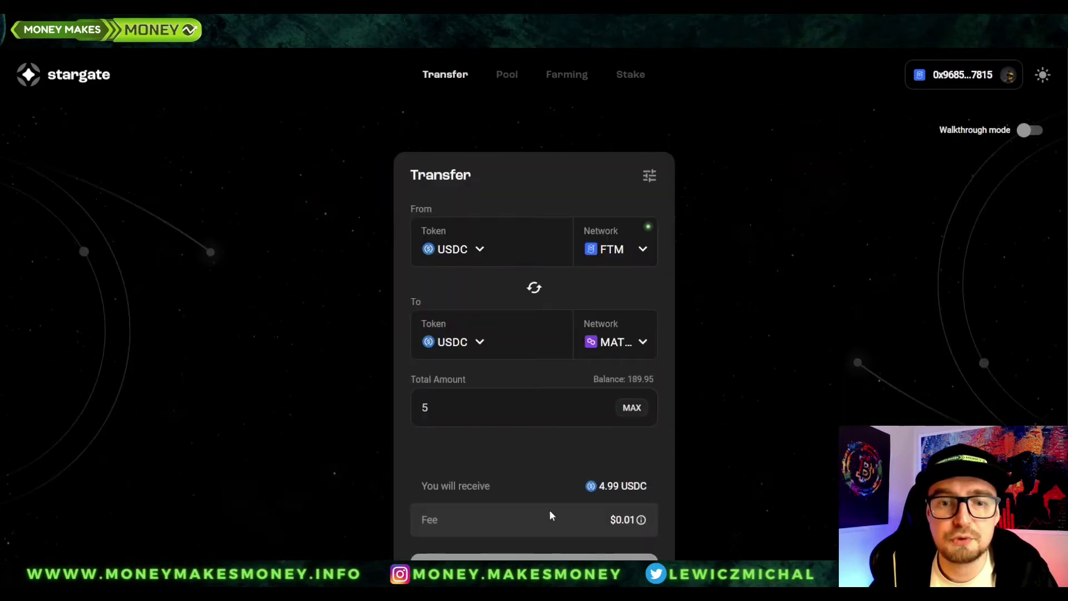
scroll(576, 492, "down", 2)
scroll(574, 493, "down", 1)
scroll(575, 493, "up", 3)
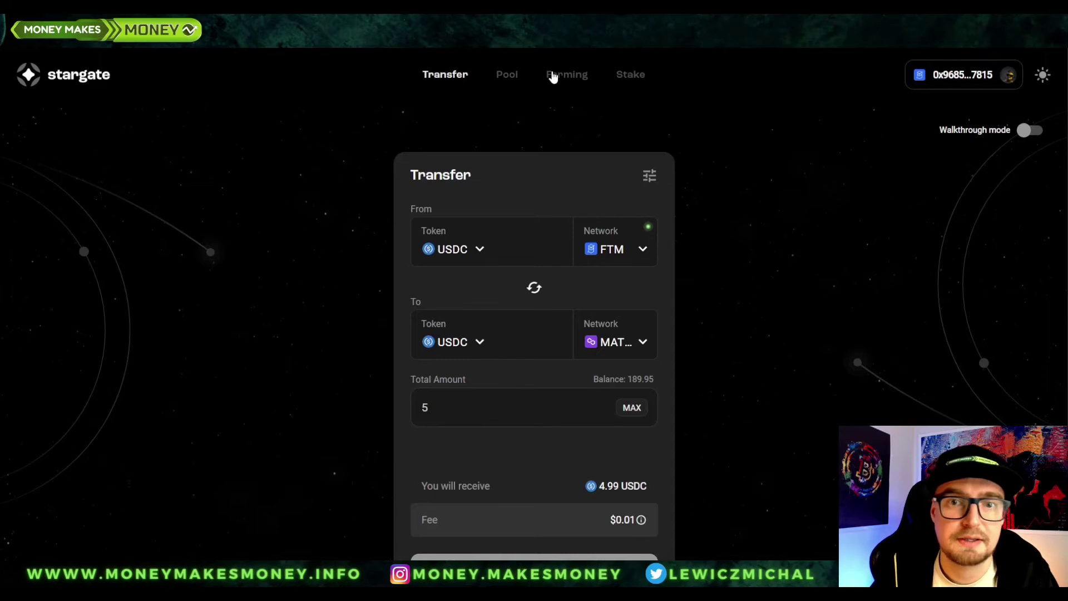
left_click(632, 78)
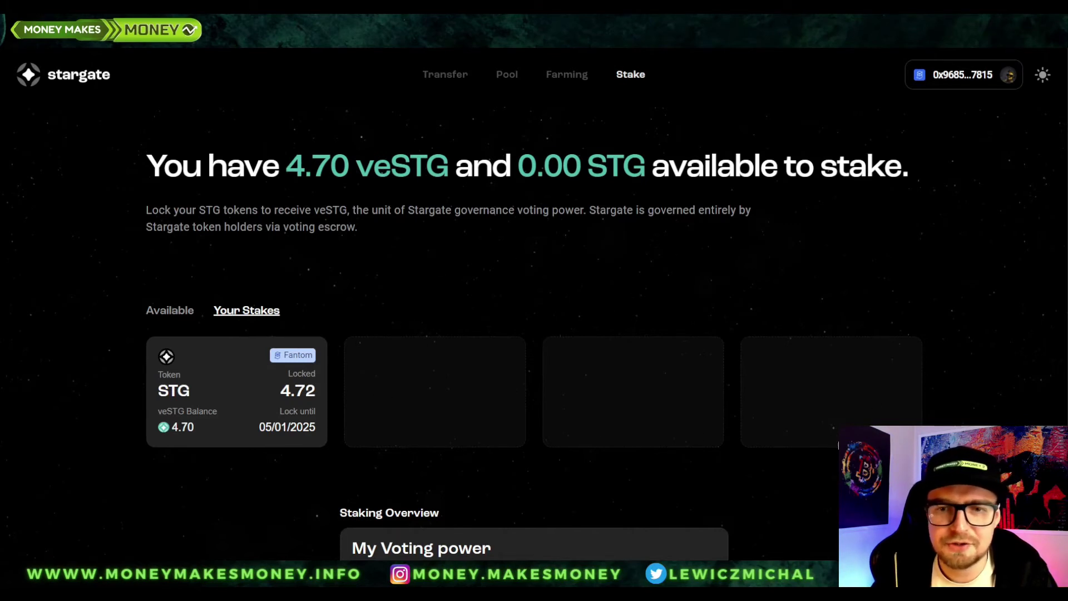
Step: Increase the existing Fantom STG stake by the full available balance of 92.59 STG and review the locked amount and remaining time
scroll(556, 258, "down", 2)
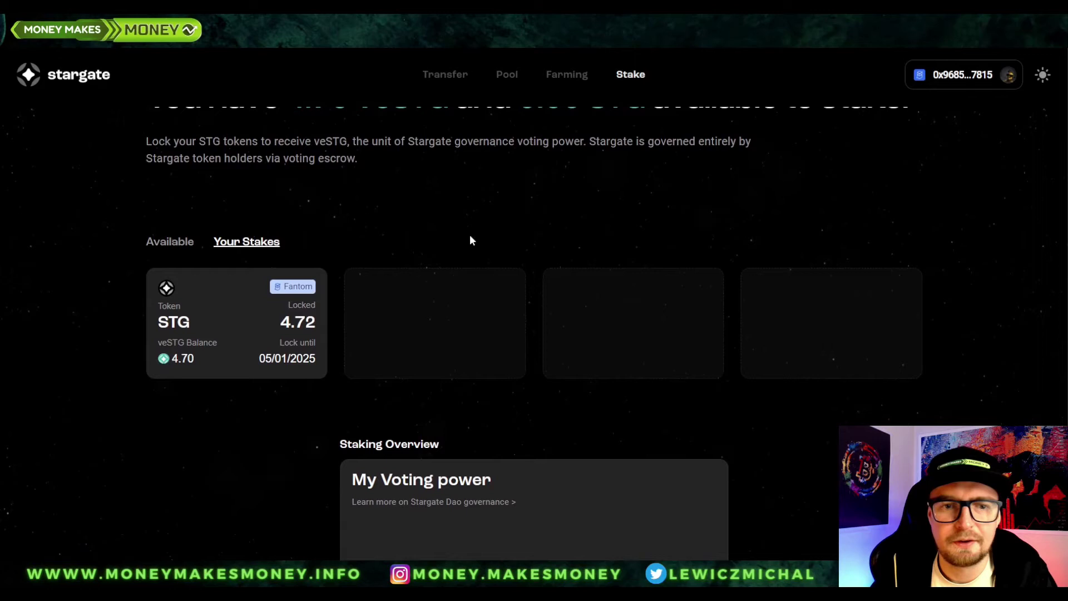
left_click(281, 315)
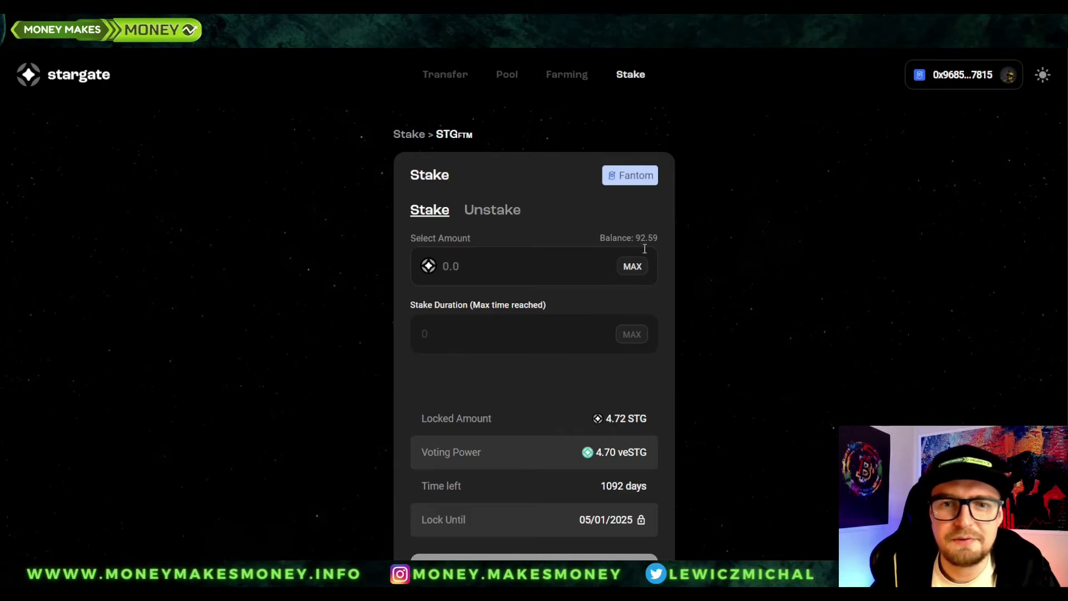
left_click(638, 269)
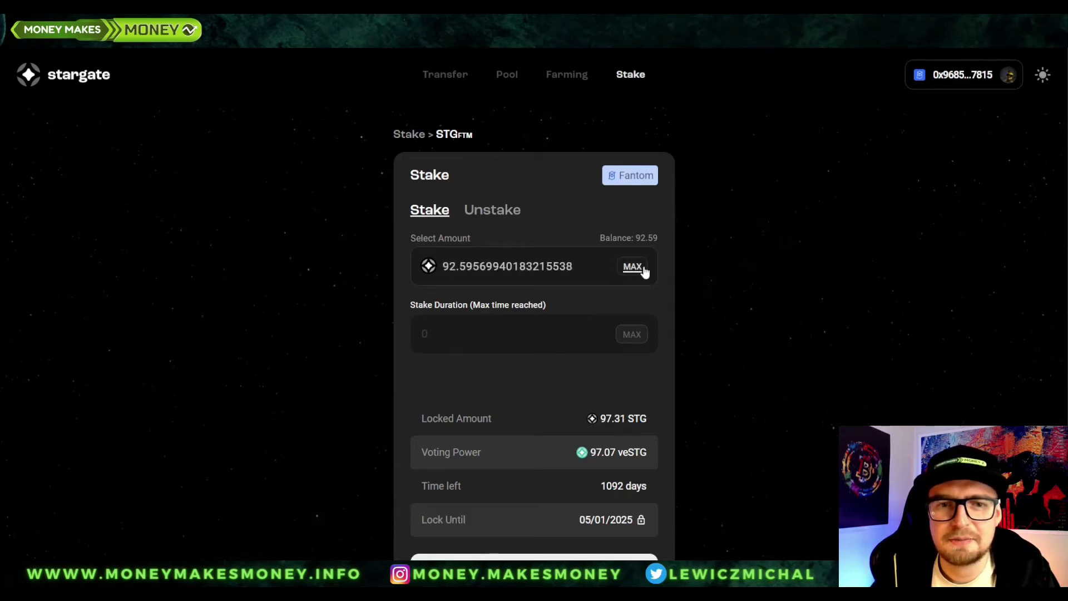
left_click(528, 557)
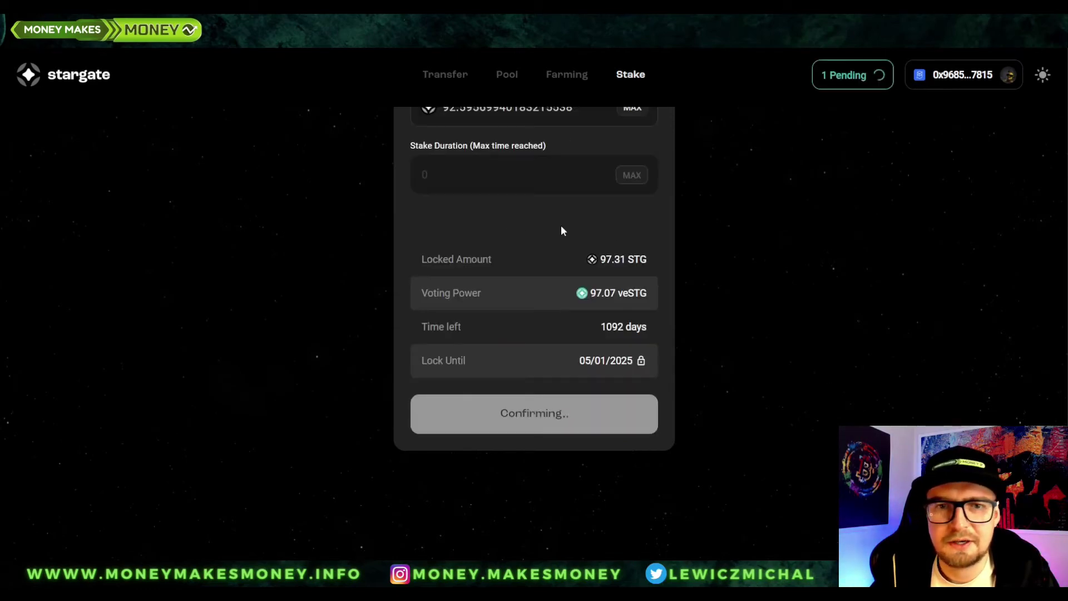
scroll(557, 213, "up", 3)
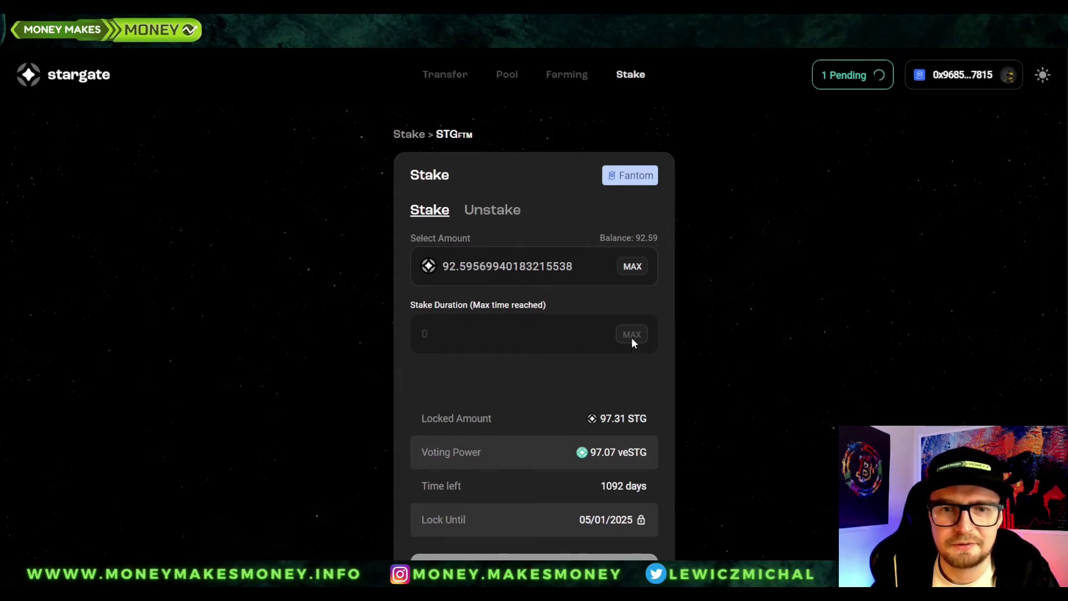
scroll(628, 333, "down", 3)
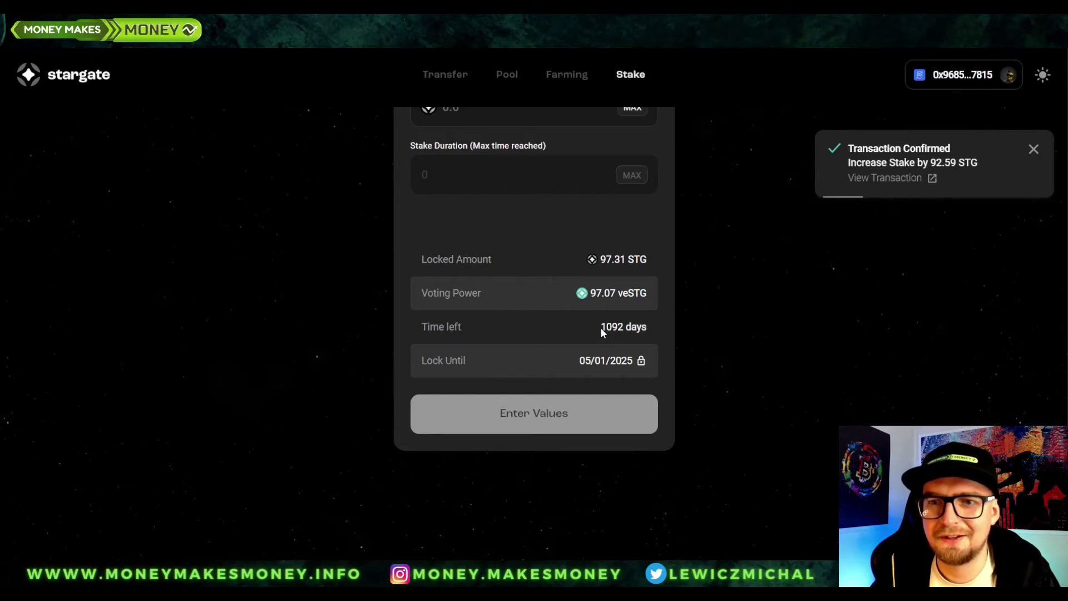
scroll(600, 327, "up", 3)
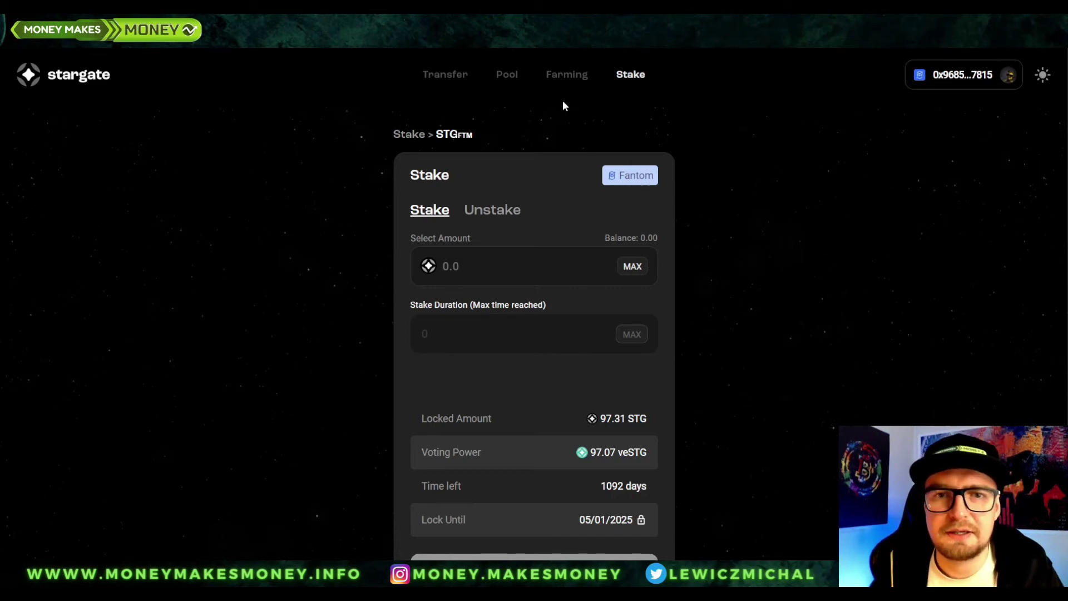
Step: Return to the stakes overview, check the updated Fantom STG stake and reopen its staking form
left_click(628, 76)
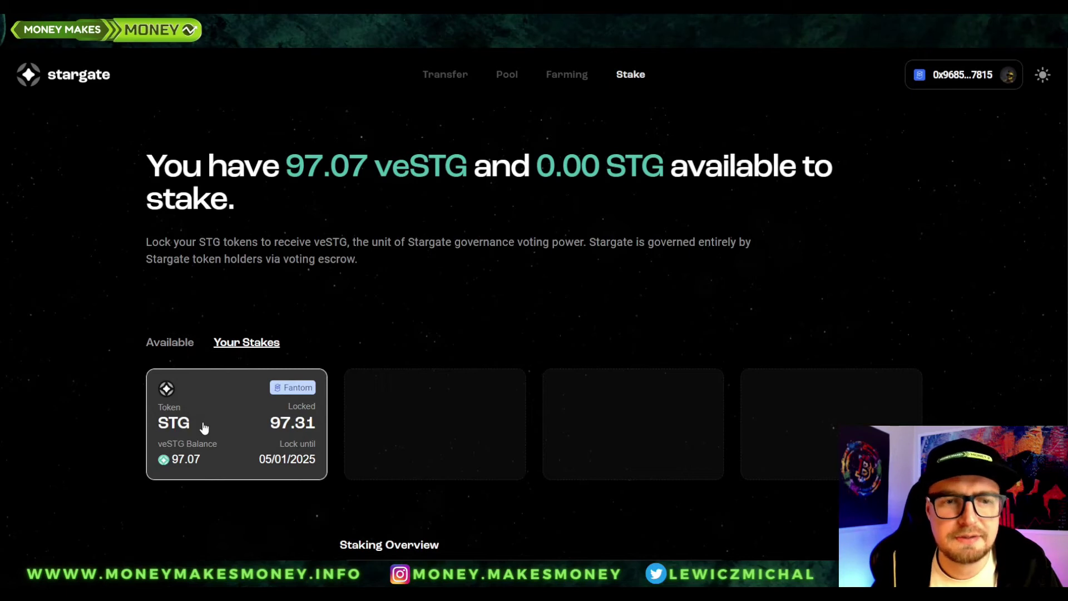
left_click(228, 426)
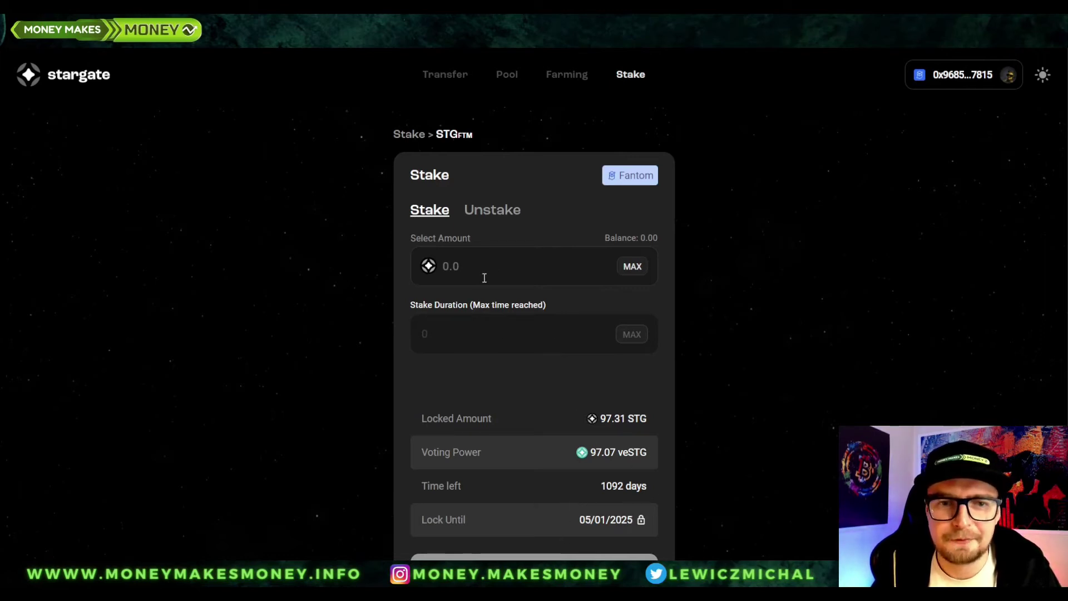
left_click(497, 261)
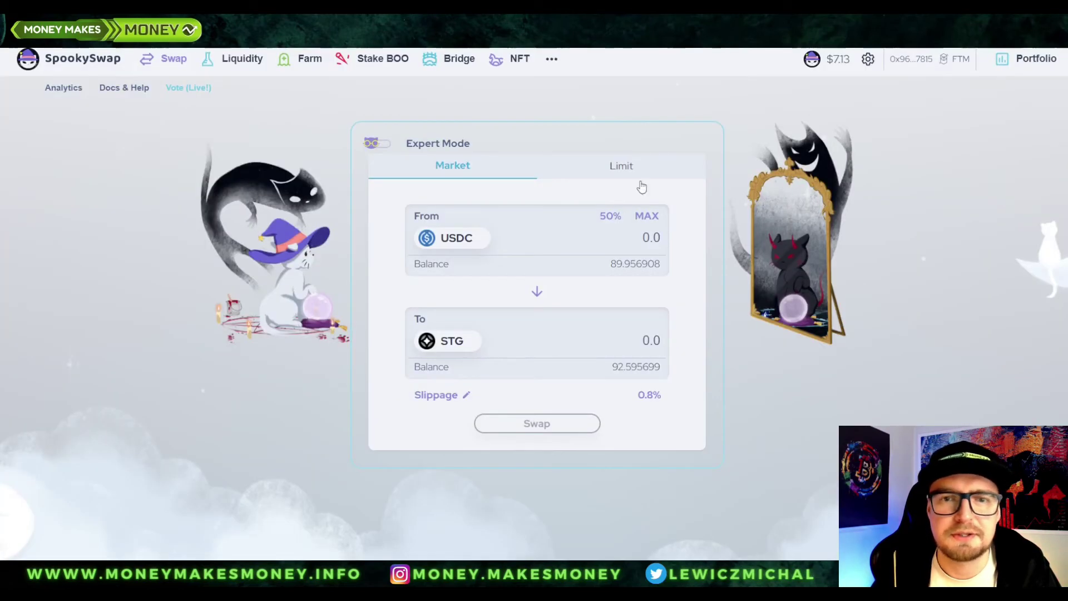
Step: Switch to SpookySwap and swap 5 USDC for STG
left_click(546, 239)
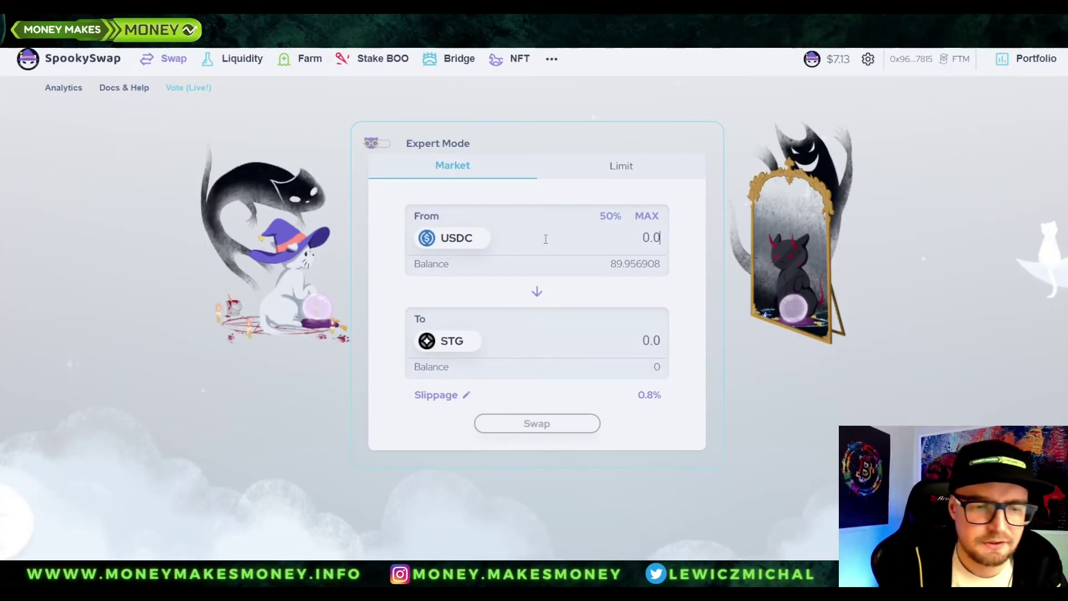
type("5")
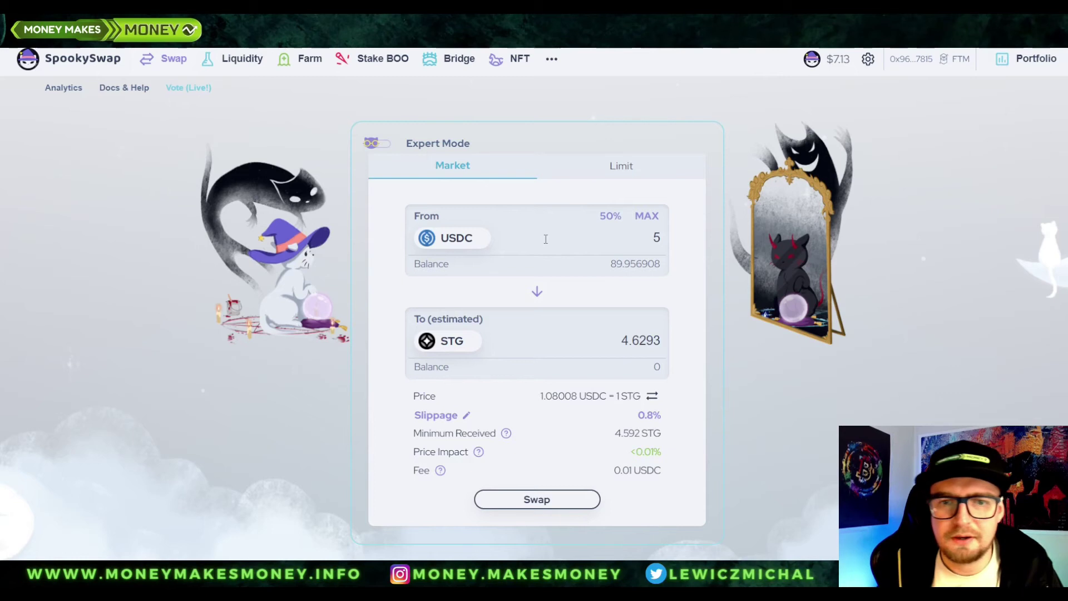
left_click(546, 499)
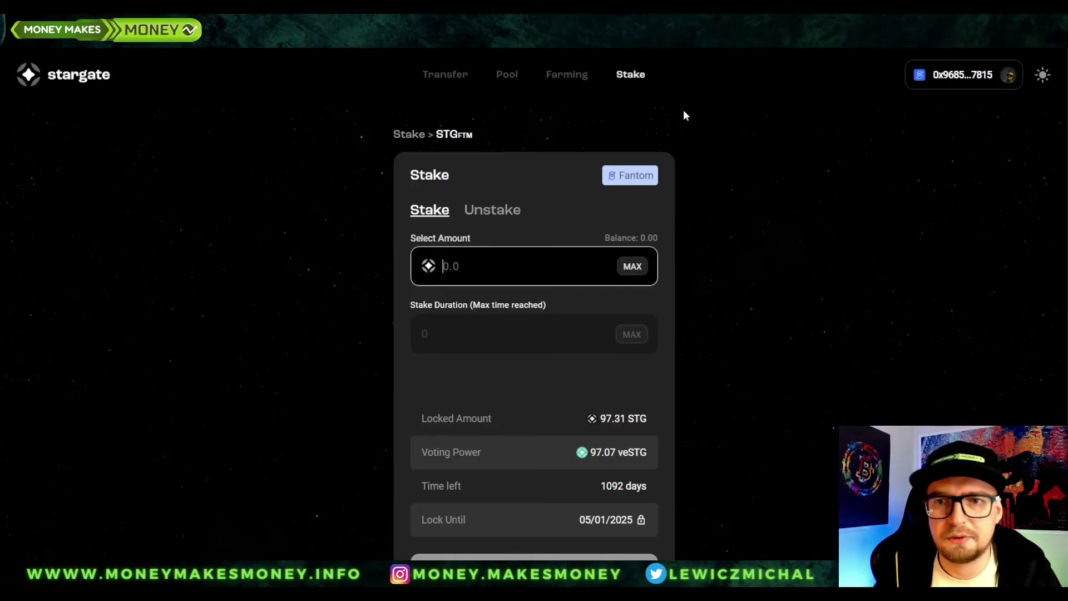
Step: Switch back to Stargate, reload the Fantom staking form, enter 4 STG and try to set the maximum stake duration
key("F5")
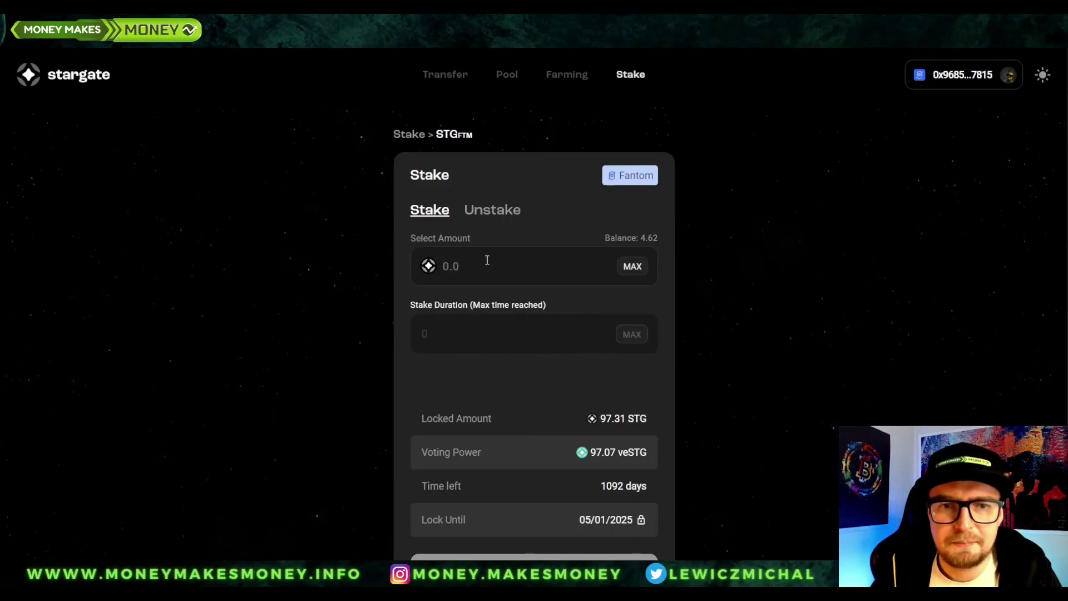
left_click(489, 260)
type("4")
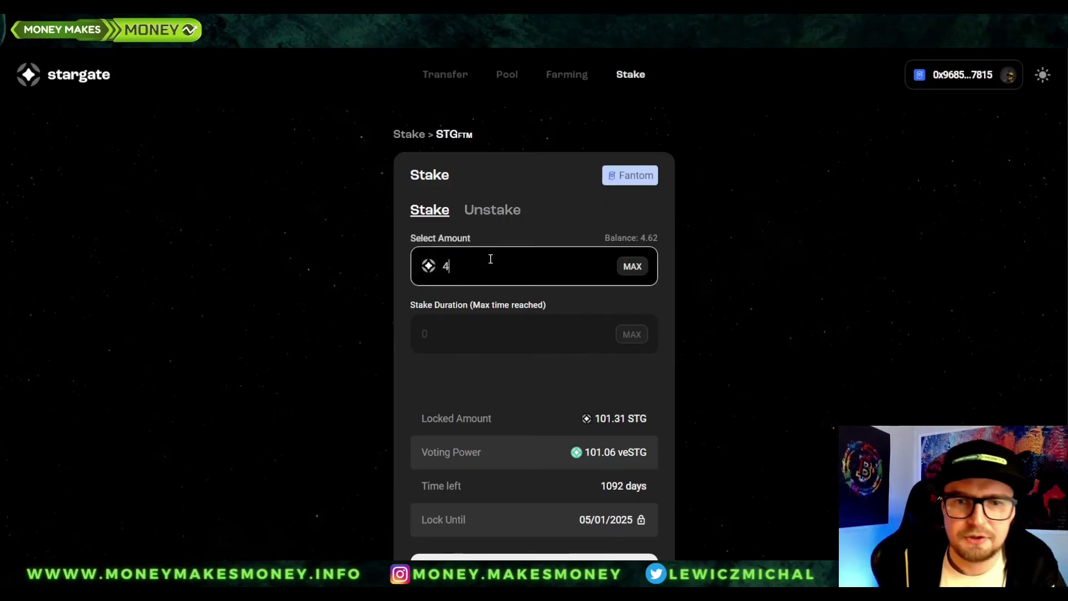
left_click(631, 333)
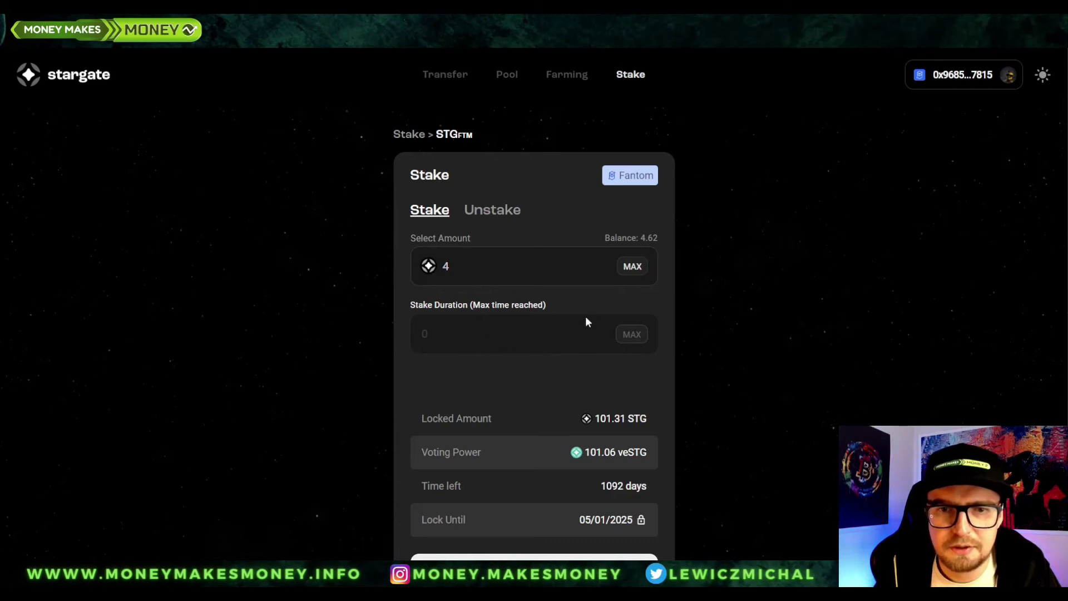
scroll(629, 350, "down", 3)
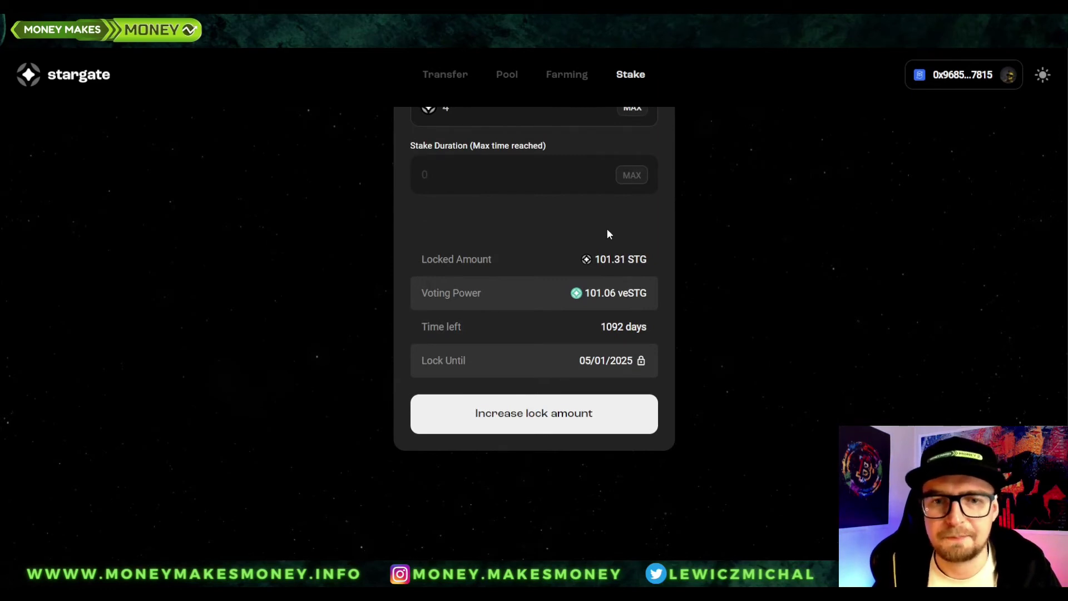
scroll(593, 235, "up", 3)
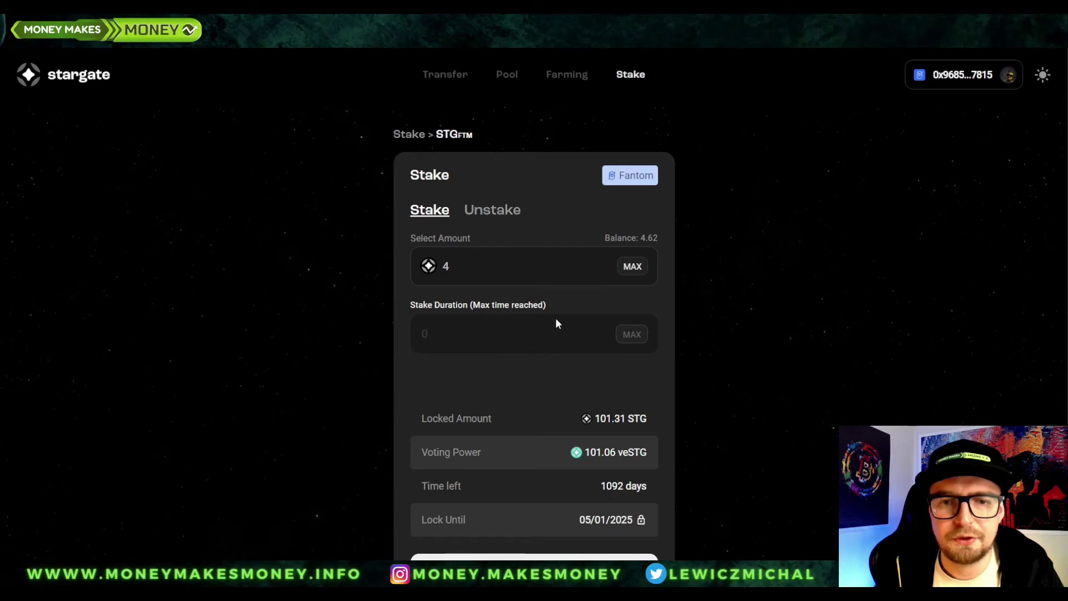
Step: Return to the stakes overview without submitting the amount and look over the staking overview
left_click(568, 77)
left_click(624, 78)
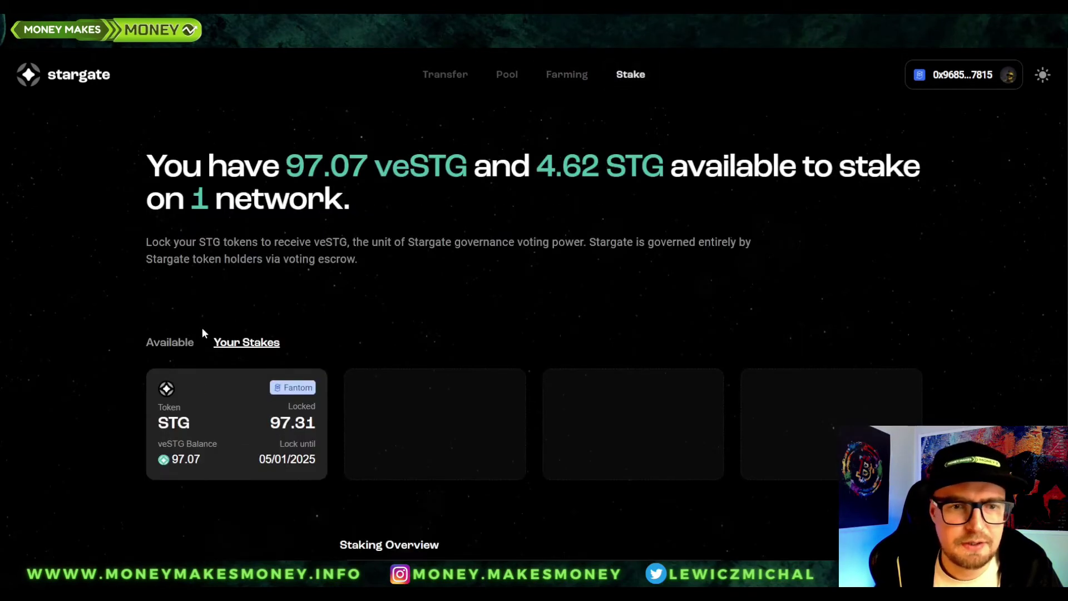
scroll(210, 416, "down", 3)
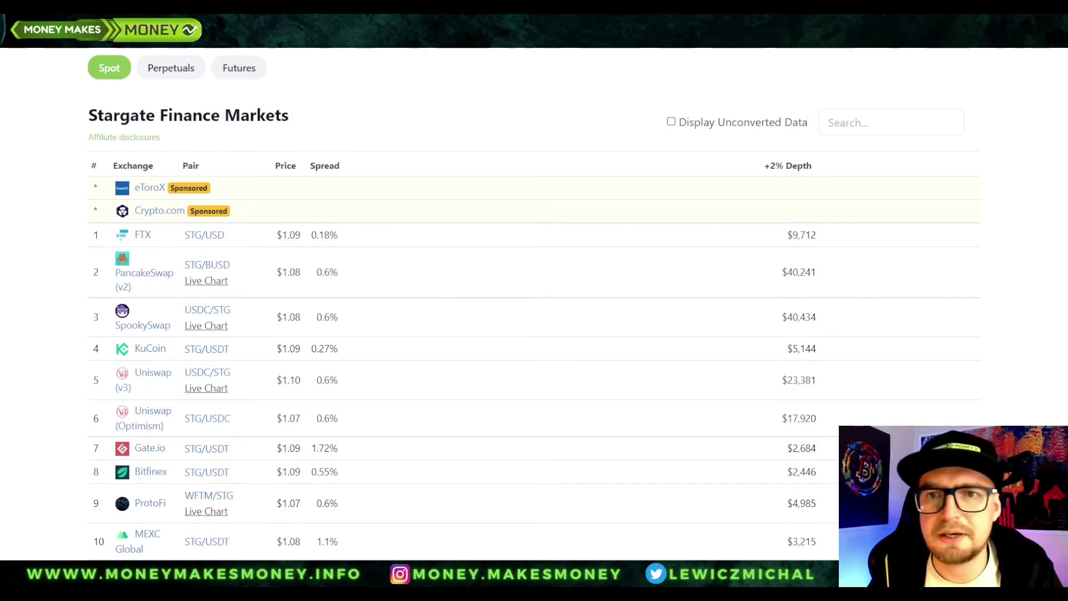
Step: Open PancakeSwap in a new browser tab
key("ctrl+t")
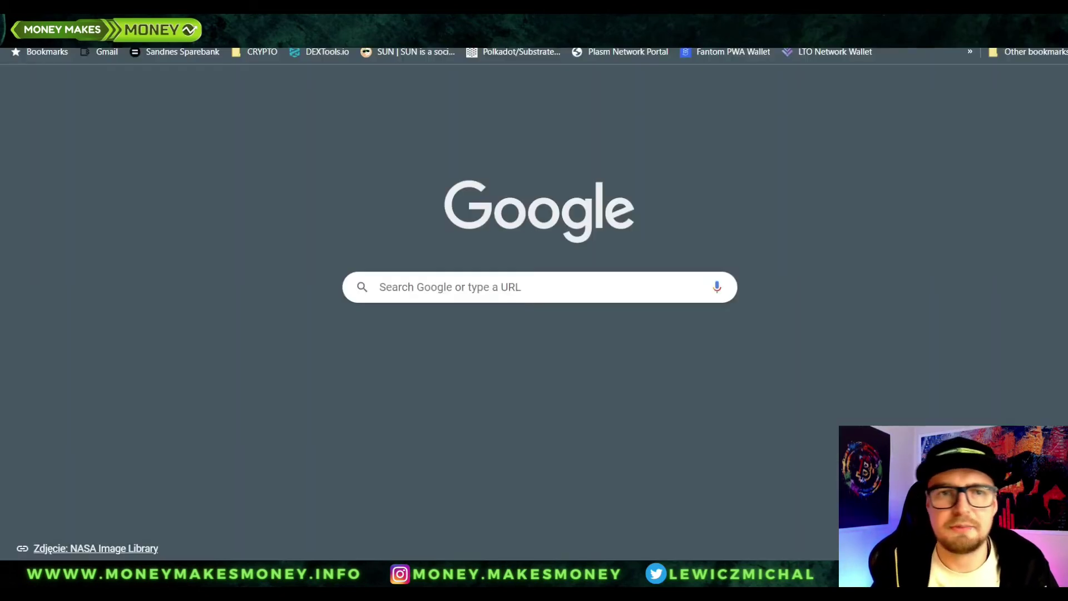
type("pan")
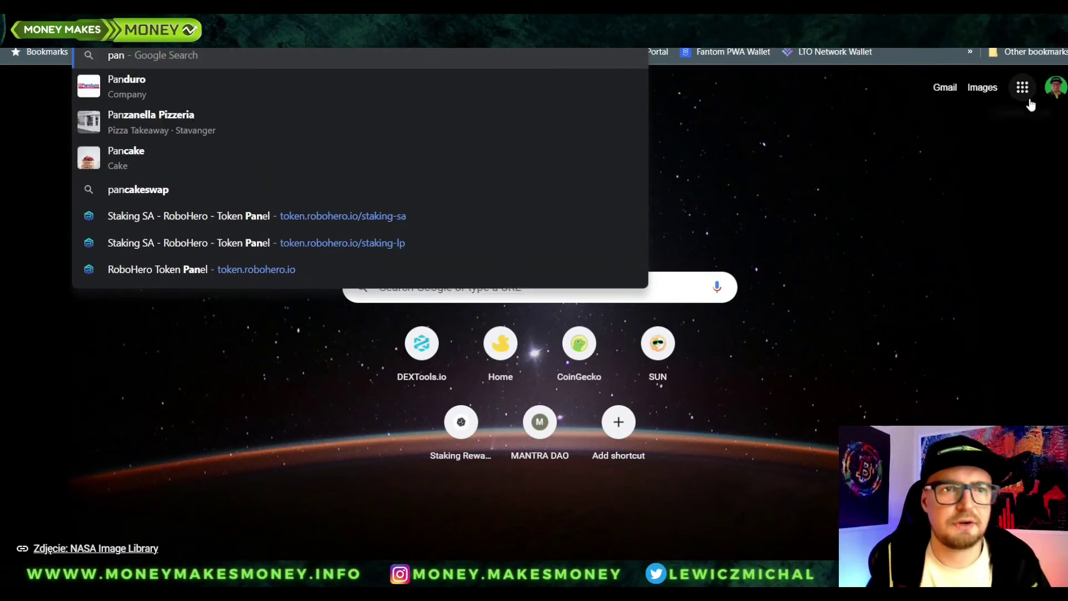
type("c")
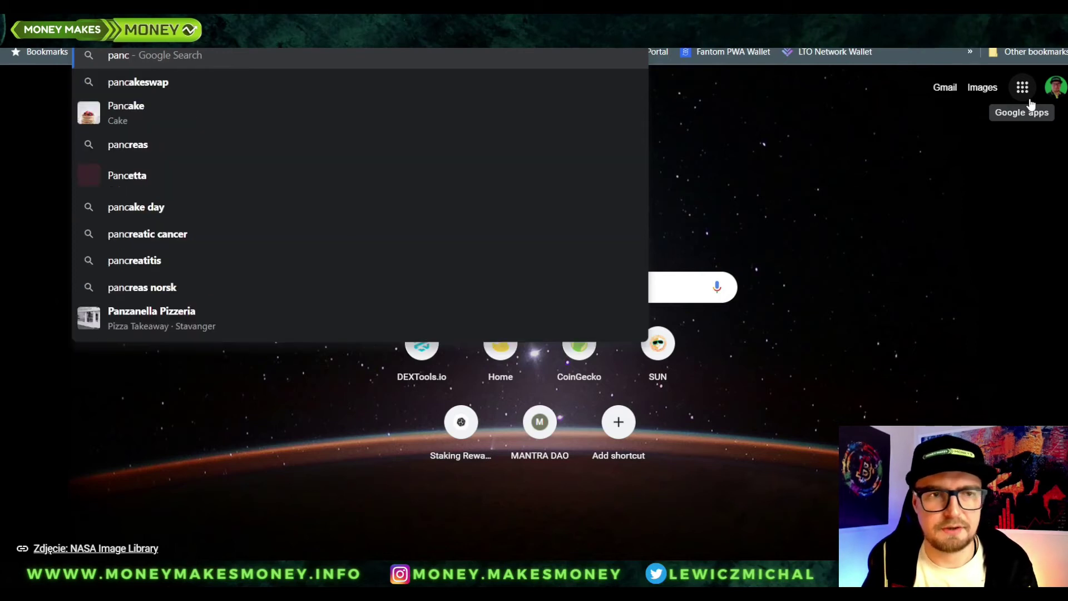
key("Return")
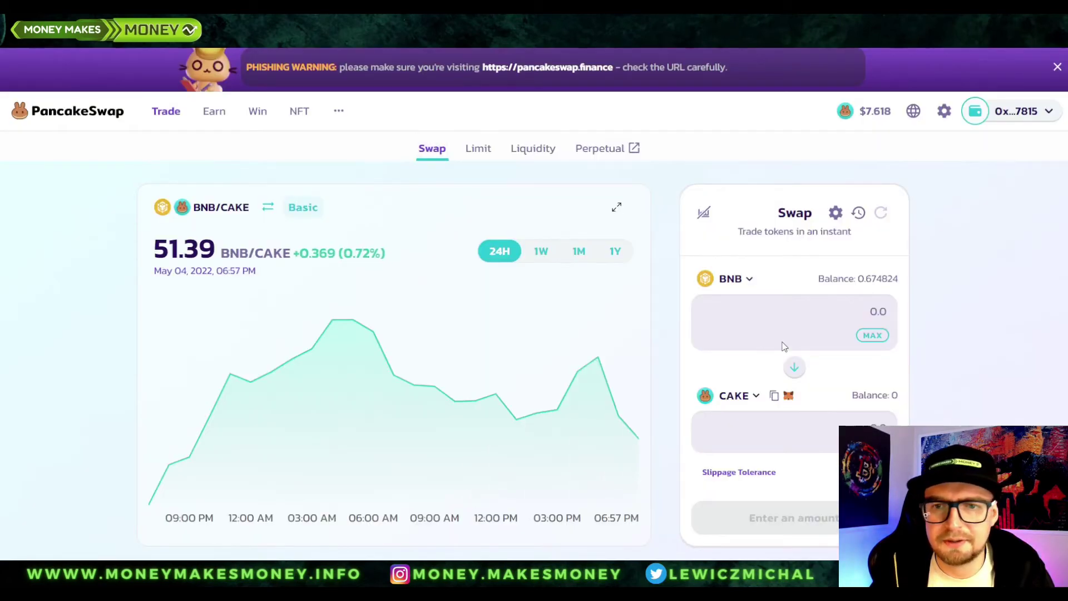
Step: Import Stargate Finance (STG) as the token to receive, accepting the risk notice, and check the upper part of its CoinGecko page
left_click(755, 396)
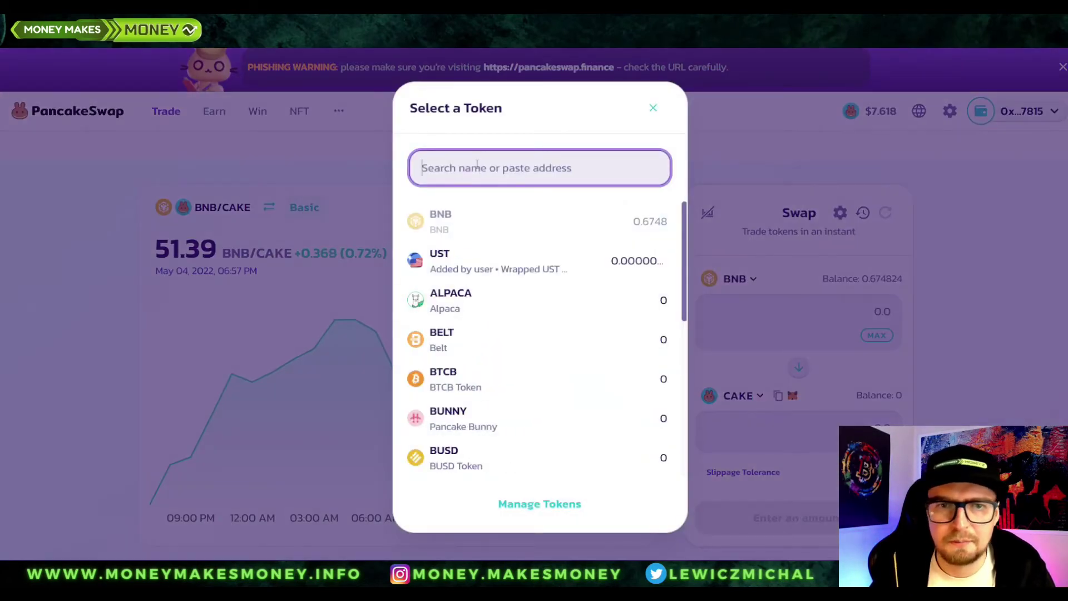
type("stg")
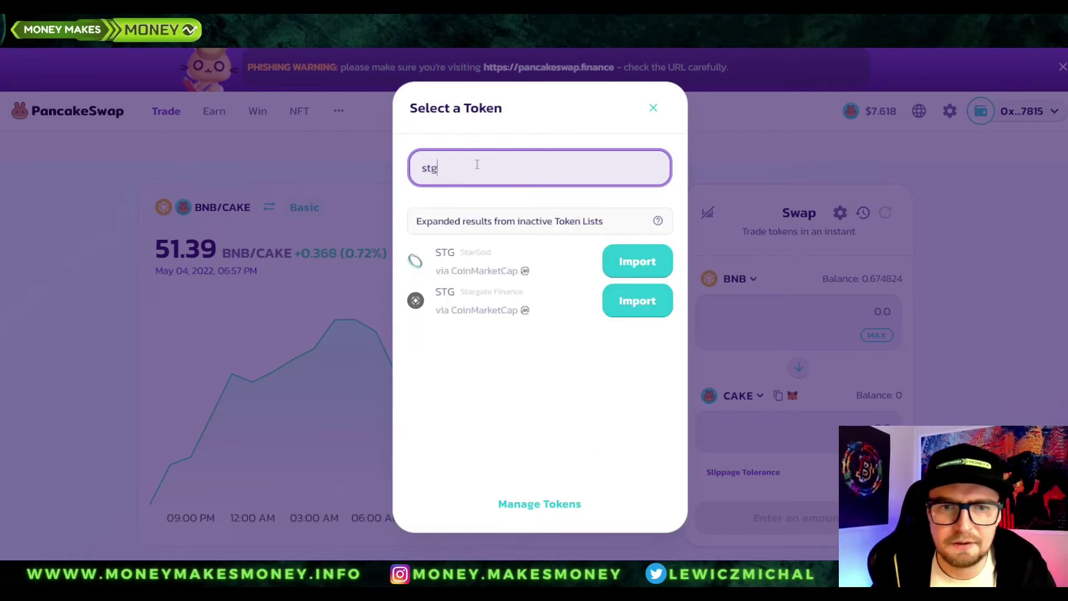
left_click(635, 308)
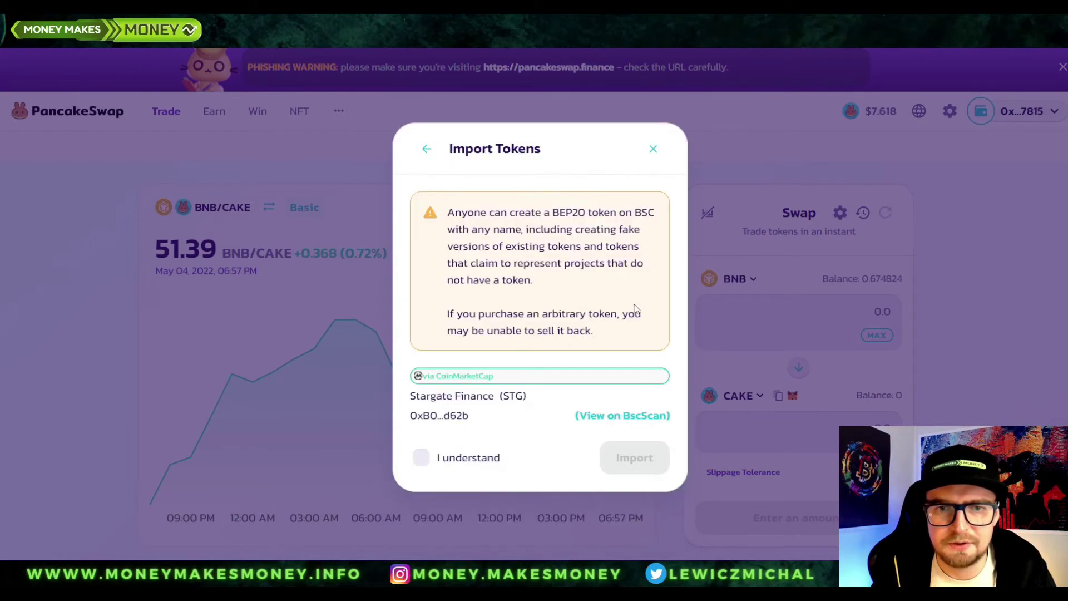
left_click(421, 457)
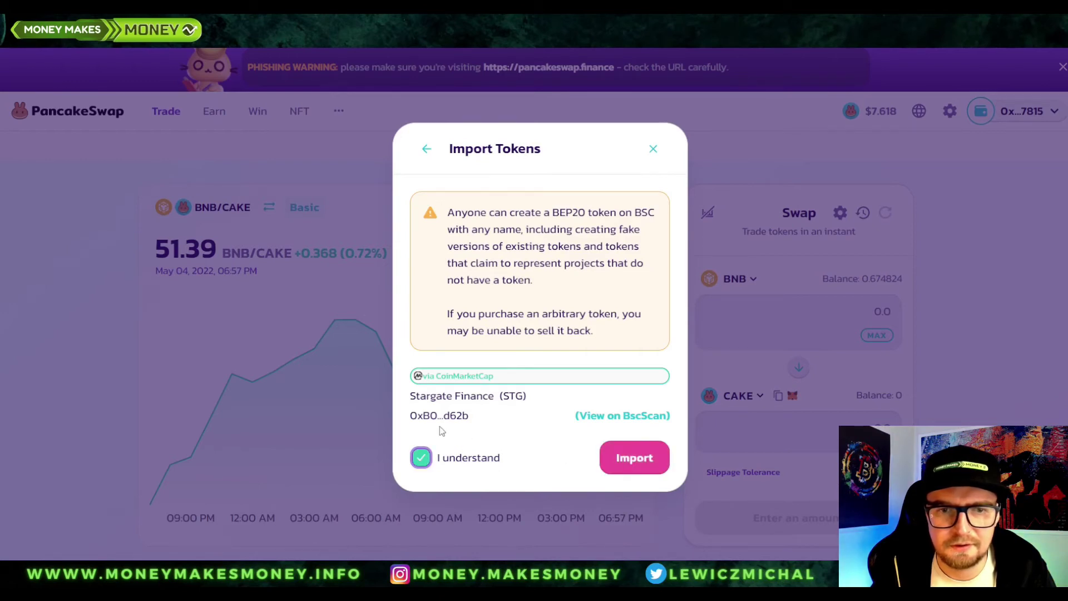
left_click(630, 466)
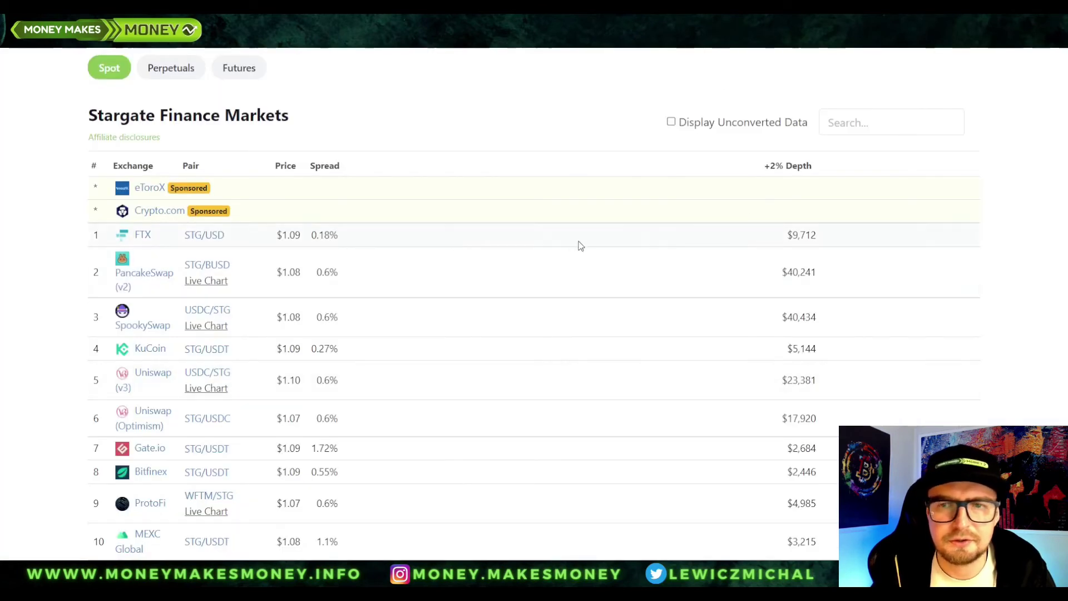
scroll(577, 243, "up", 15)
left_click(912, 307)
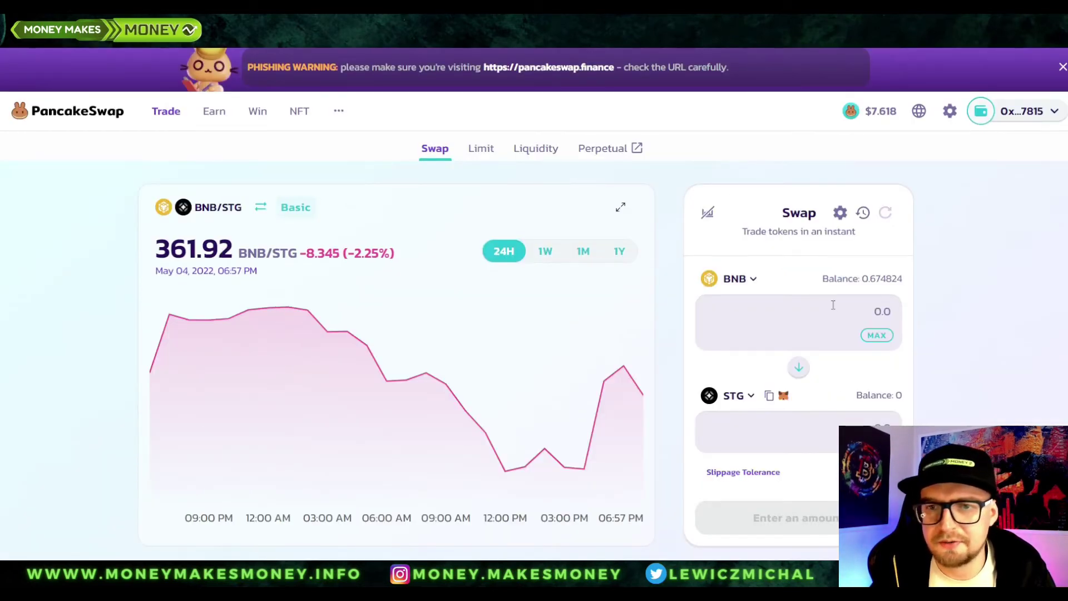
Step: Swap 0.1 BNB for STG on PancakeSwap and close the submitted-transaction dialog
key("BackSpace")
key("BackSpace")
type(".1")
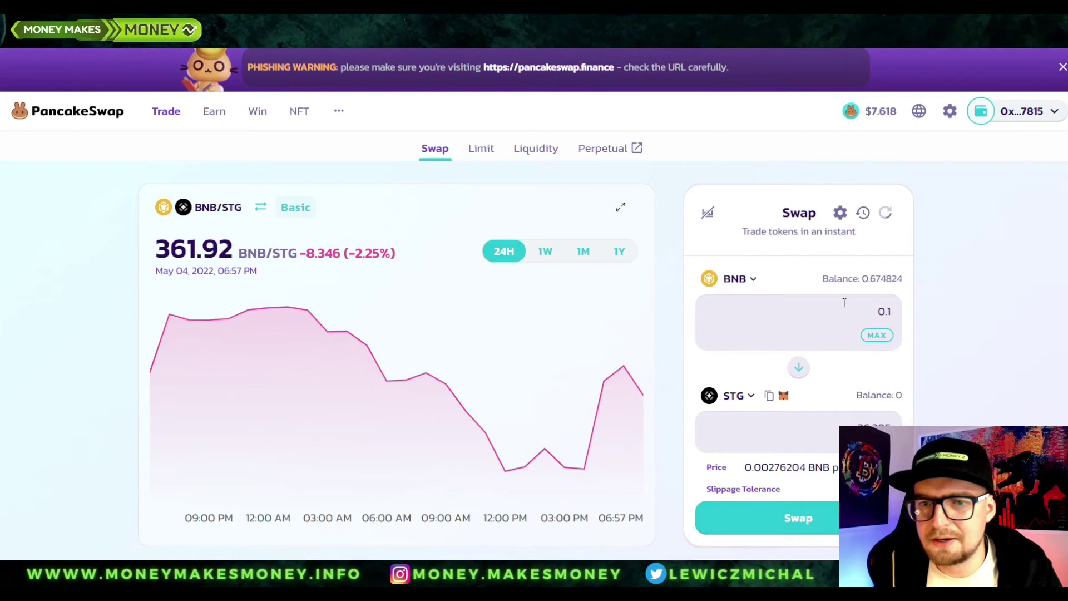
left_click(831, 509)
left_click(543, 445)
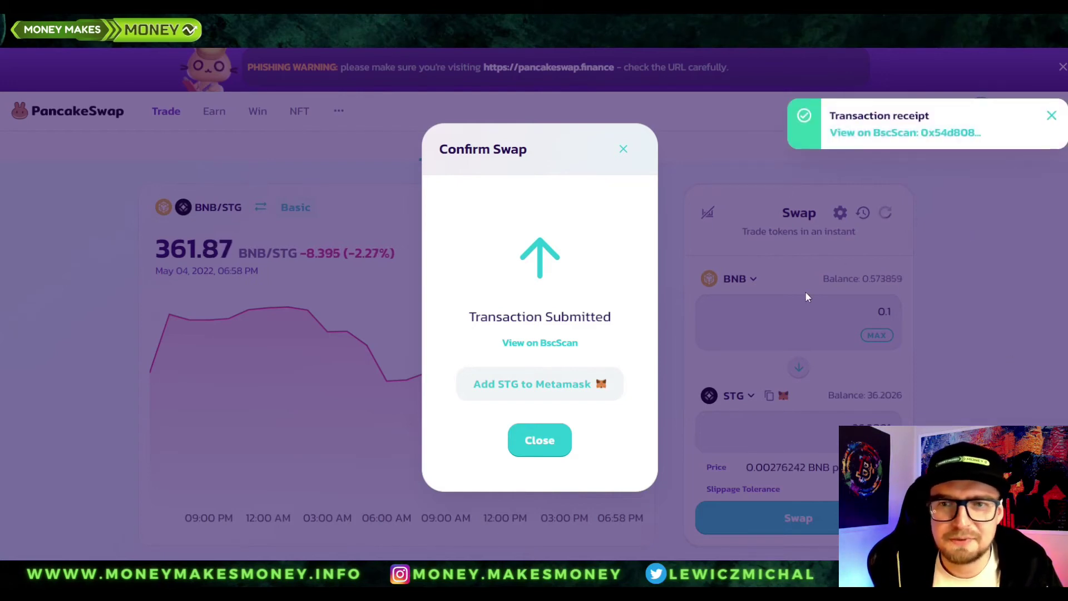
left_click(542, 442)
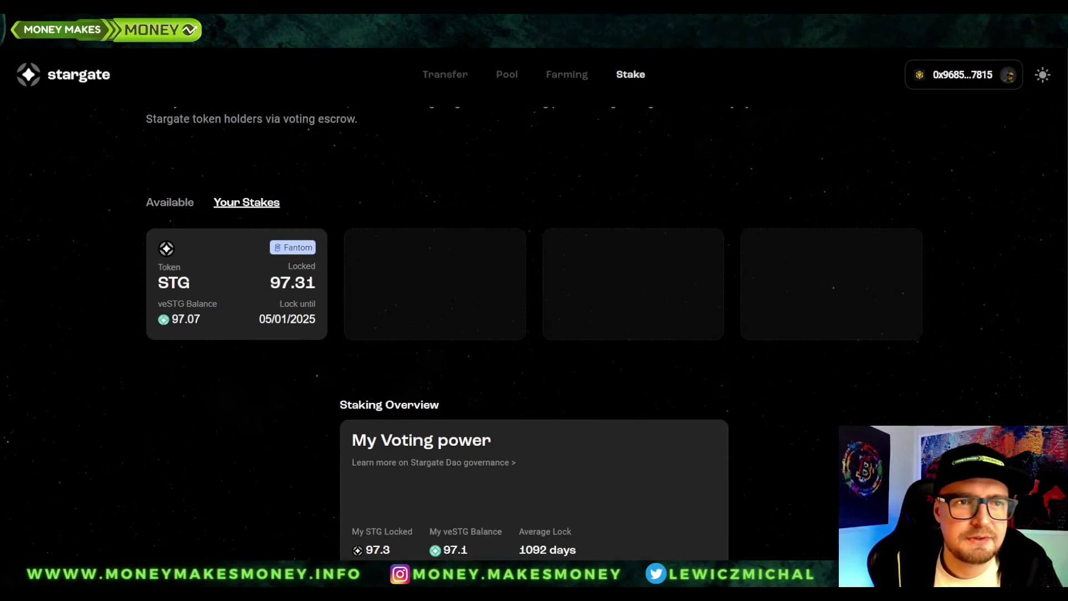
Step: Switch to Stargate, reload the Stake page and show the STG balances available to stake
key("F5")
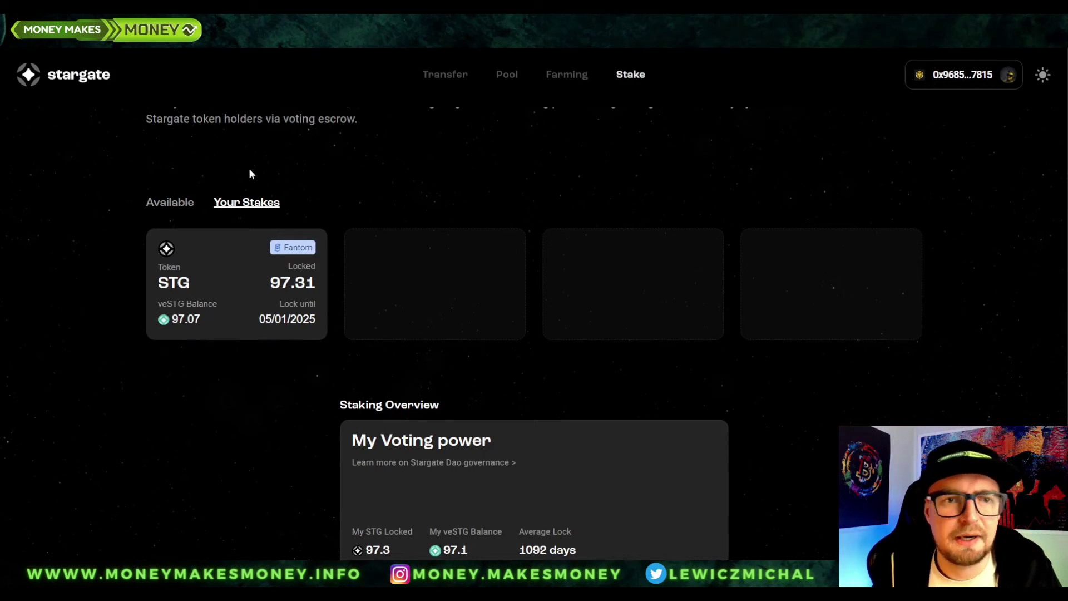
left_click(157, 204)
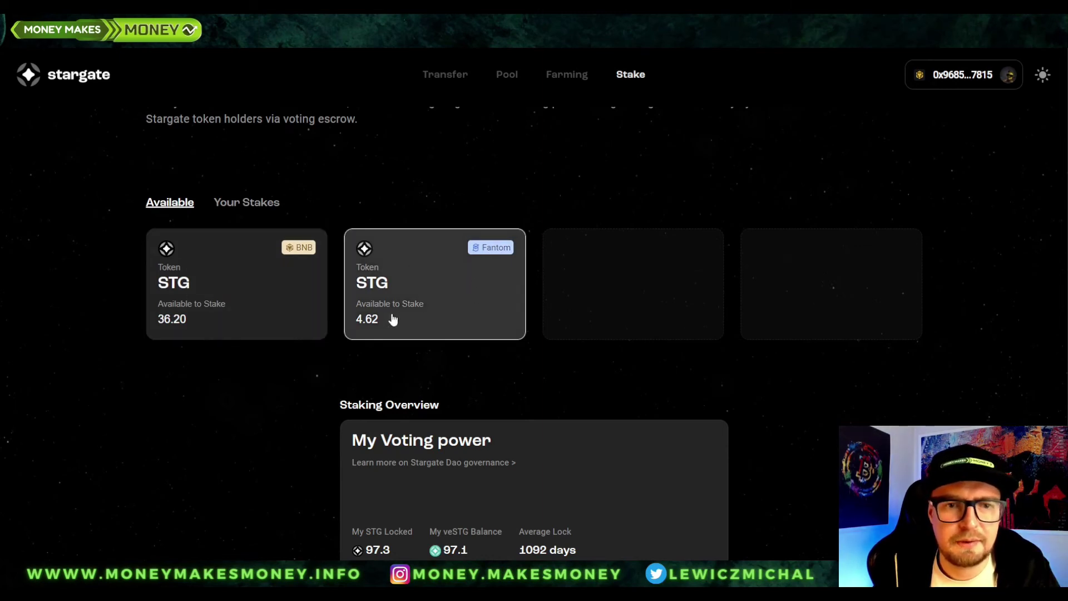
Step: Stake the entire available STG balance on BNB with a stake duration of 6 months
left_click(236, 279)
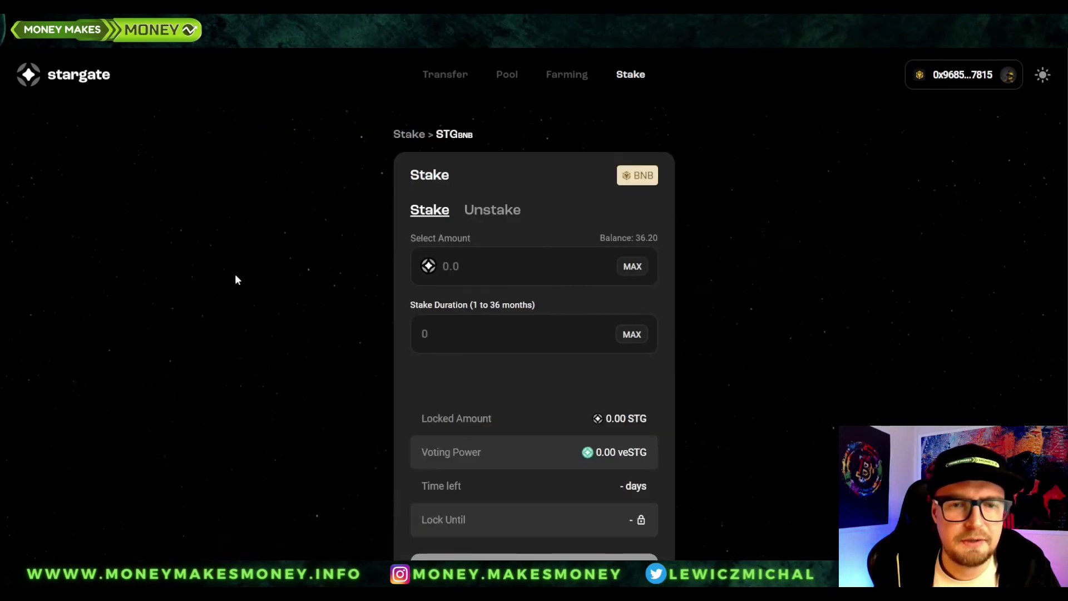
left_click(632, 267)
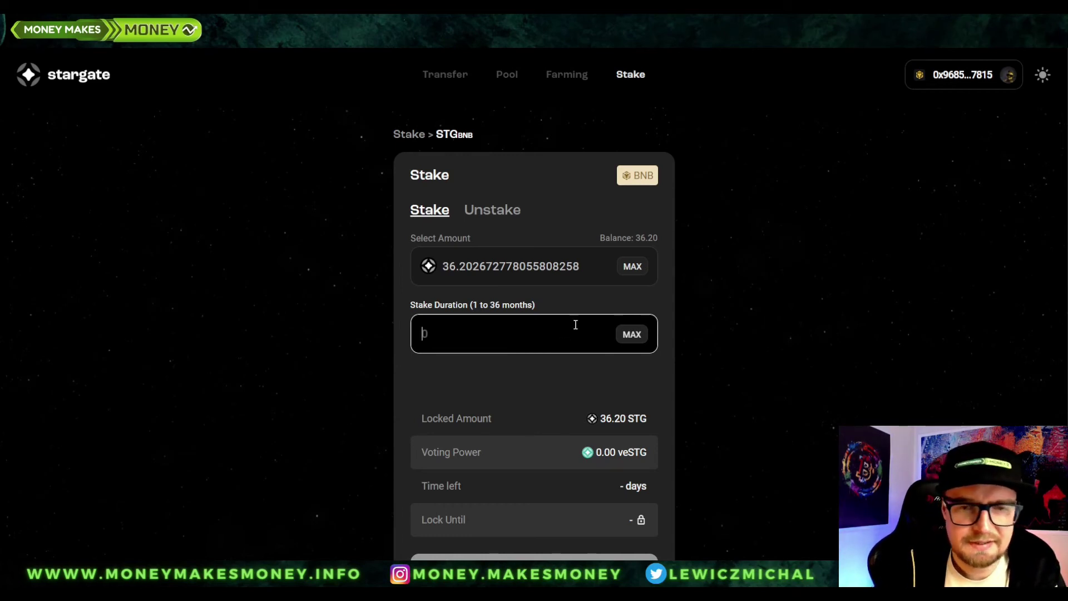
type("6")
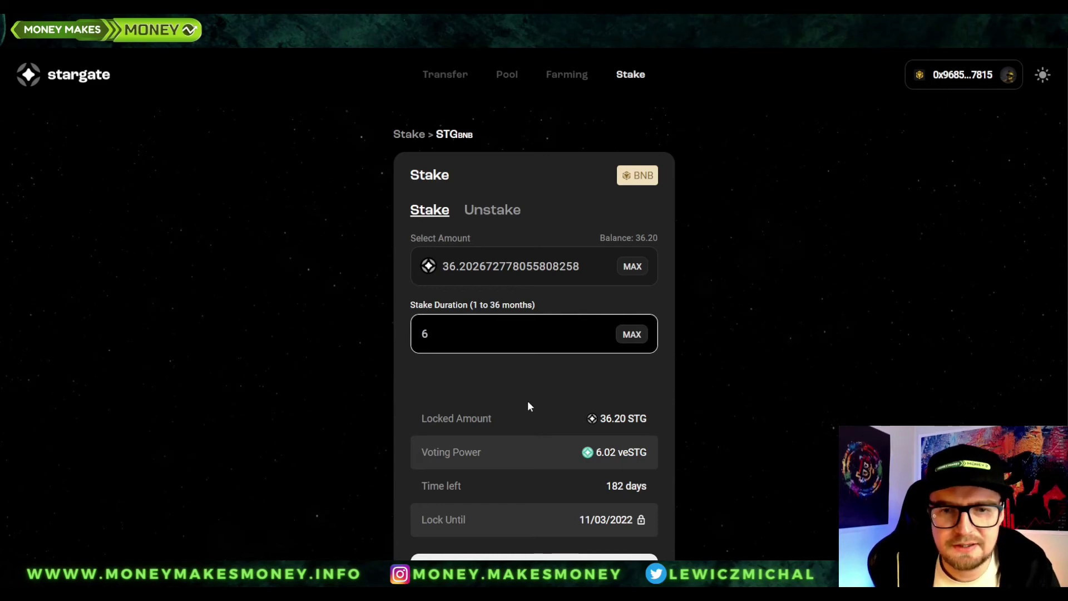
scroll(527, 402, "down", 3)
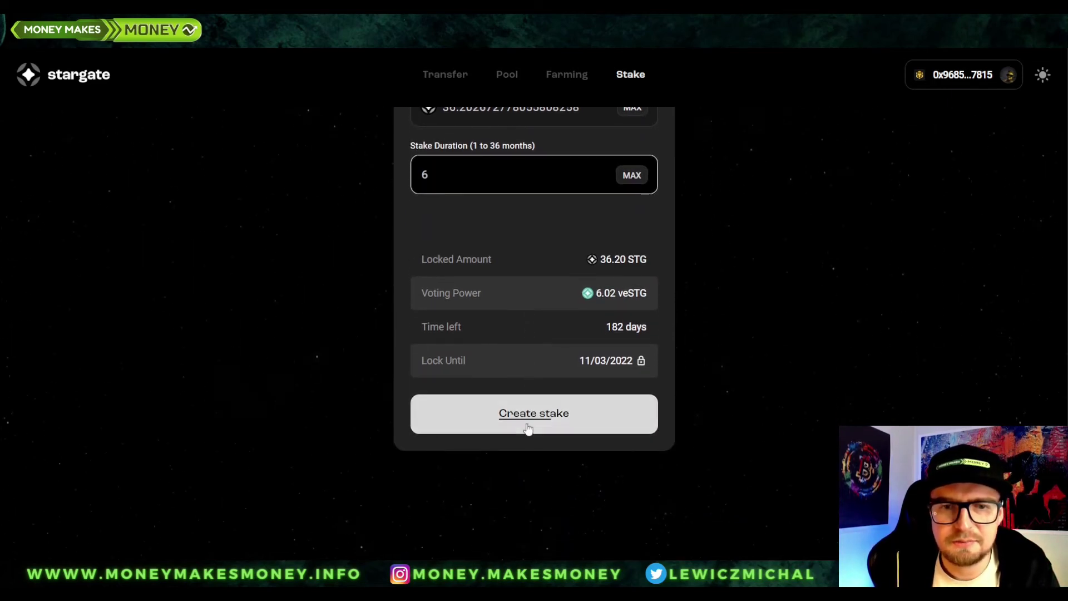
left_click(541, 420)
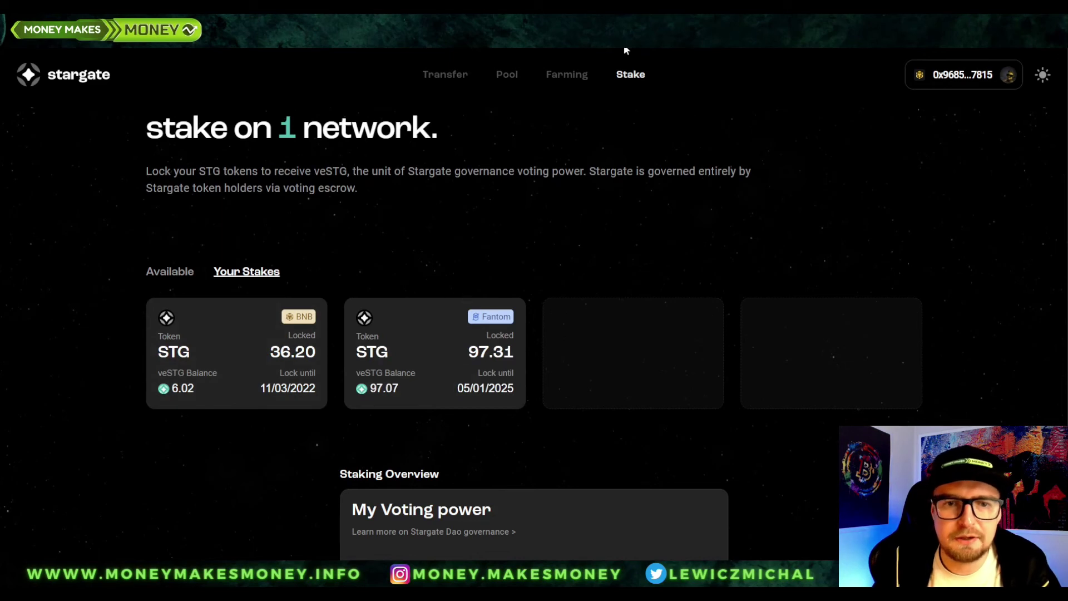
Step: Review the Staking Overview, then open the Governance Forum and the Stargate DAO voting page on Snapshot
scroll(400, 256, "down", 5)
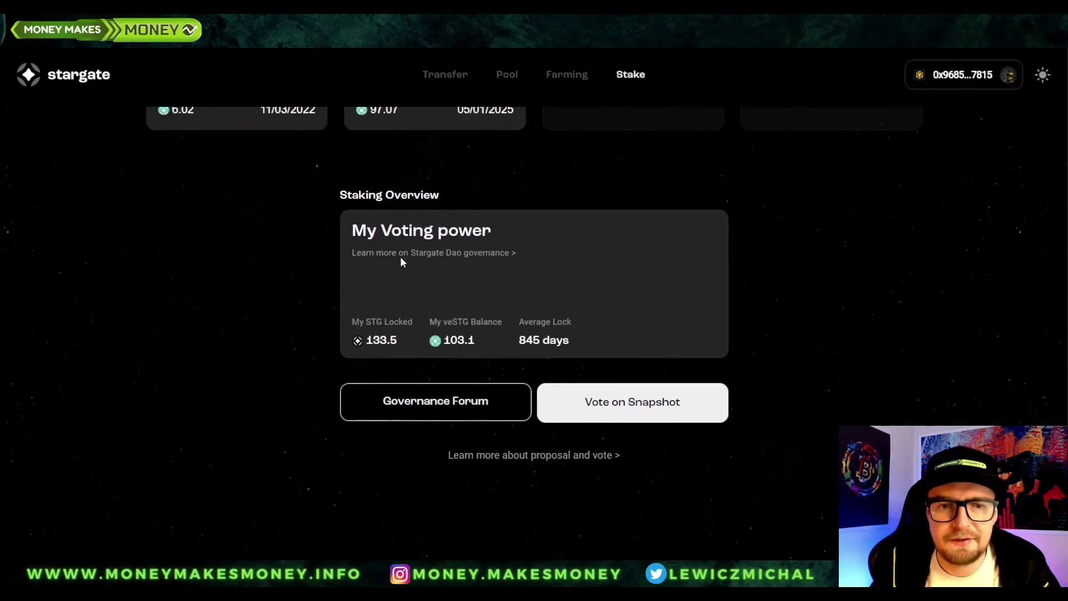
left_click(416, 402)
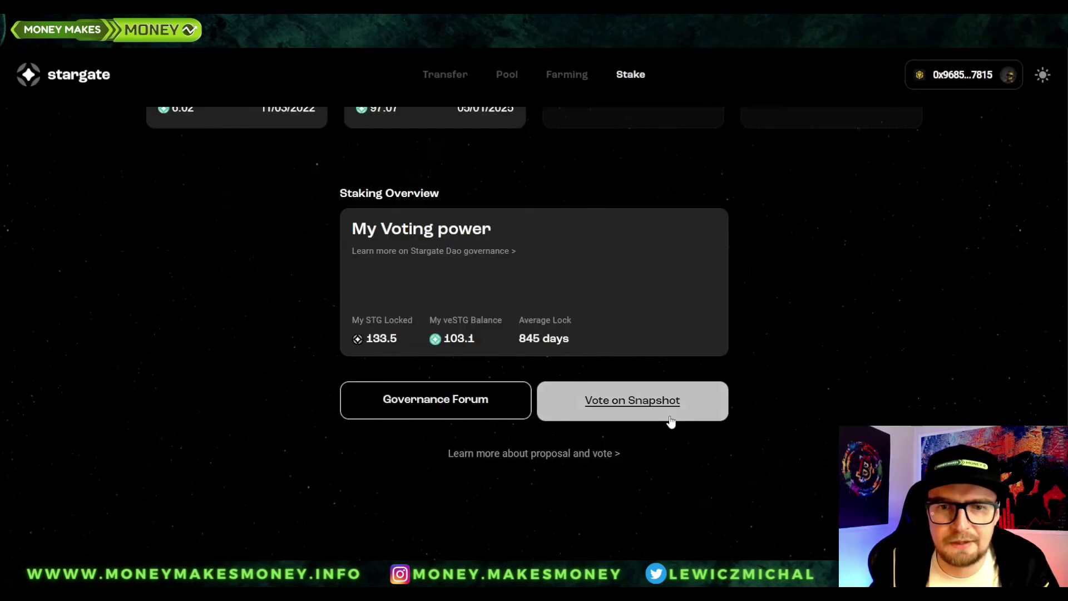
left_click(649, 407)
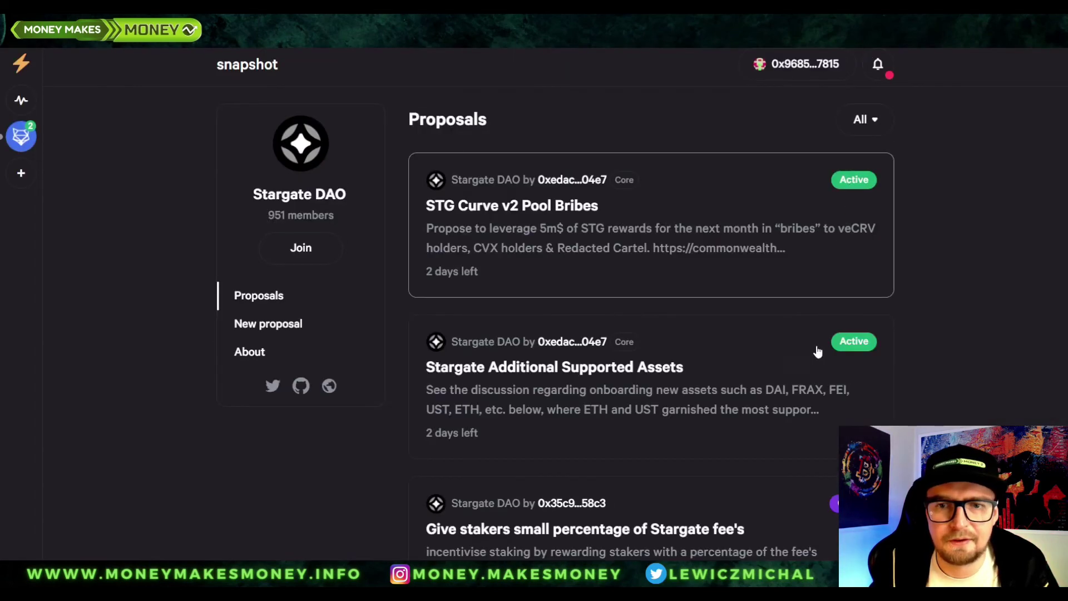
Step: Try to vote "Add UST First" on the Stargate Additional Supported Assets proposal and check the voting power details
left_click(736, 382)
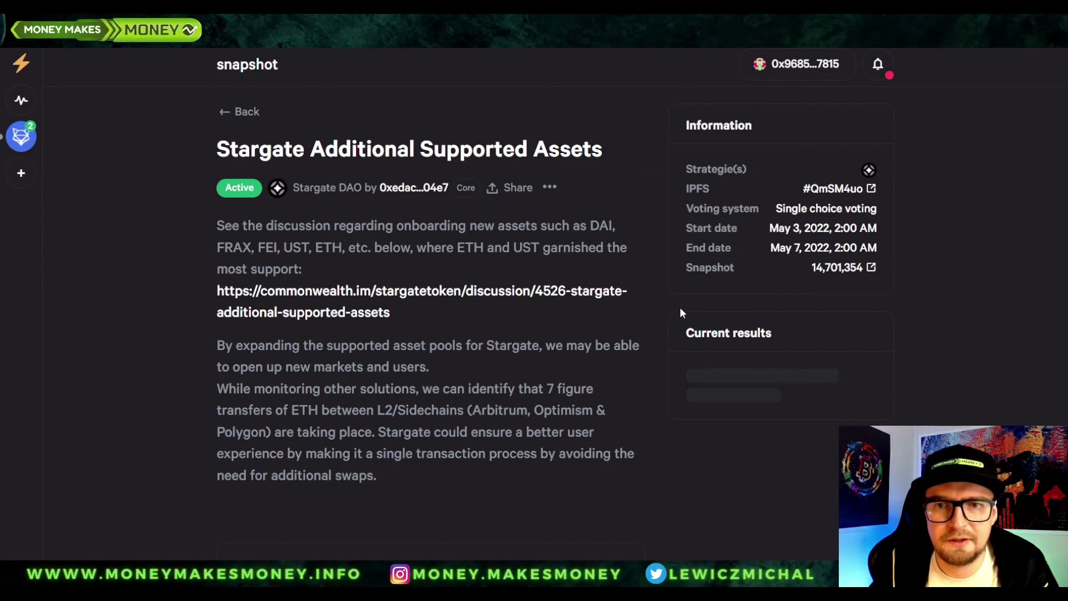
scroll(334, 311, "down", 5)
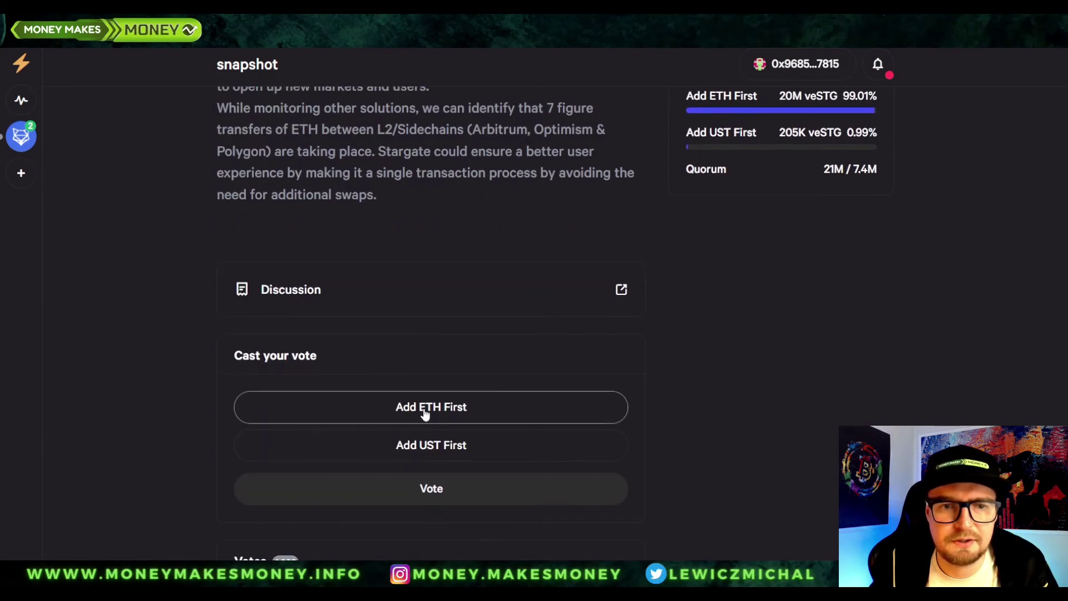
left_click(414, 448)
left_click(432, 489)
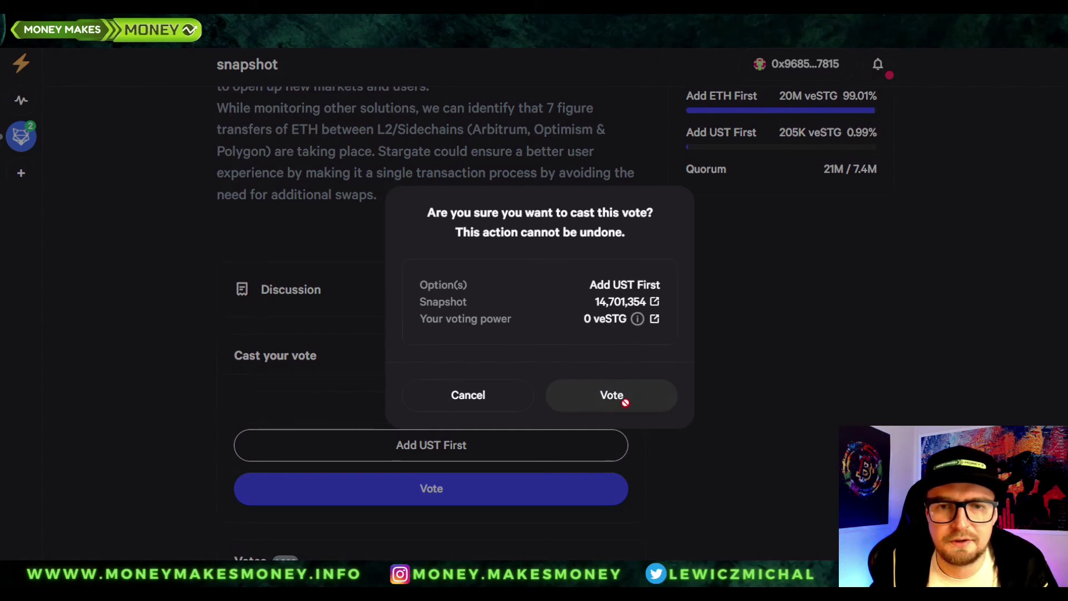
left_click(638, 321)
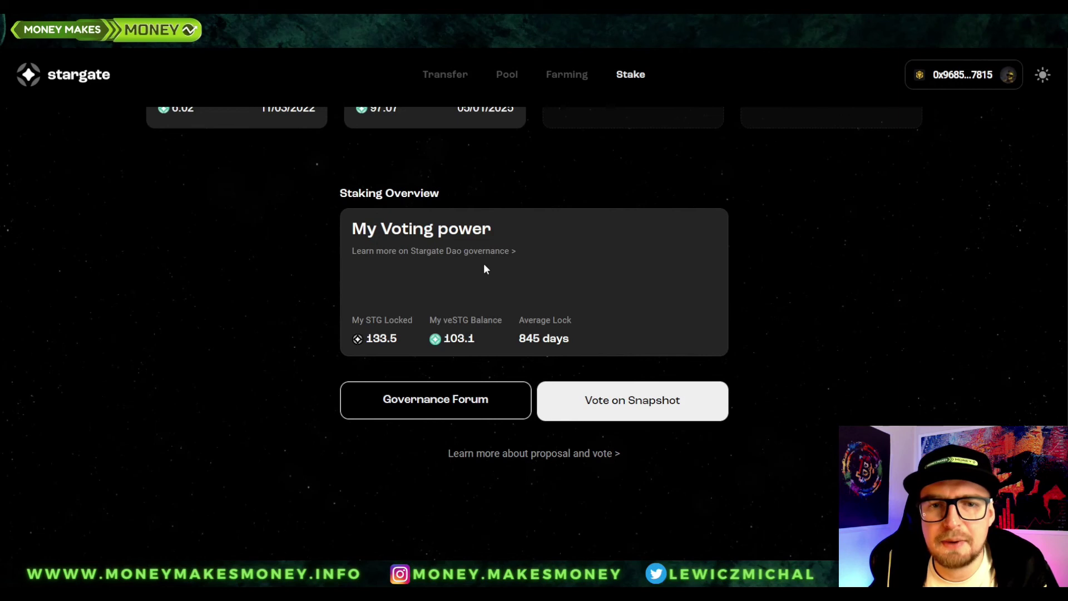
Step: Reopen the Snapshot proposals from Stargate and try to vote "Yes - Support the Bribes" on STG Curve v2 Pool Bribes
left_click(652, 402)
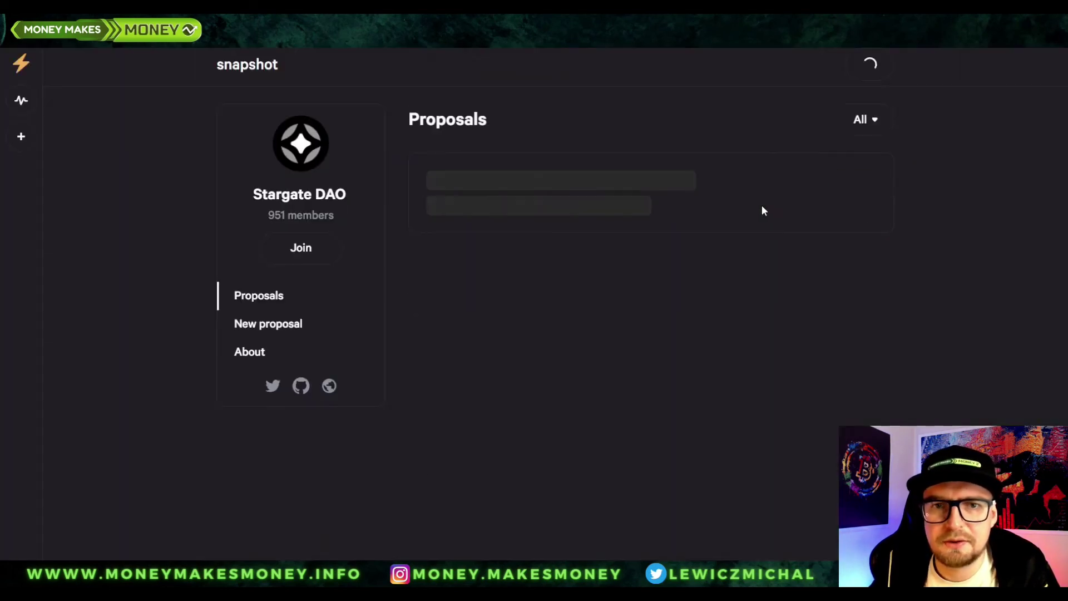
left_click(739, 193)
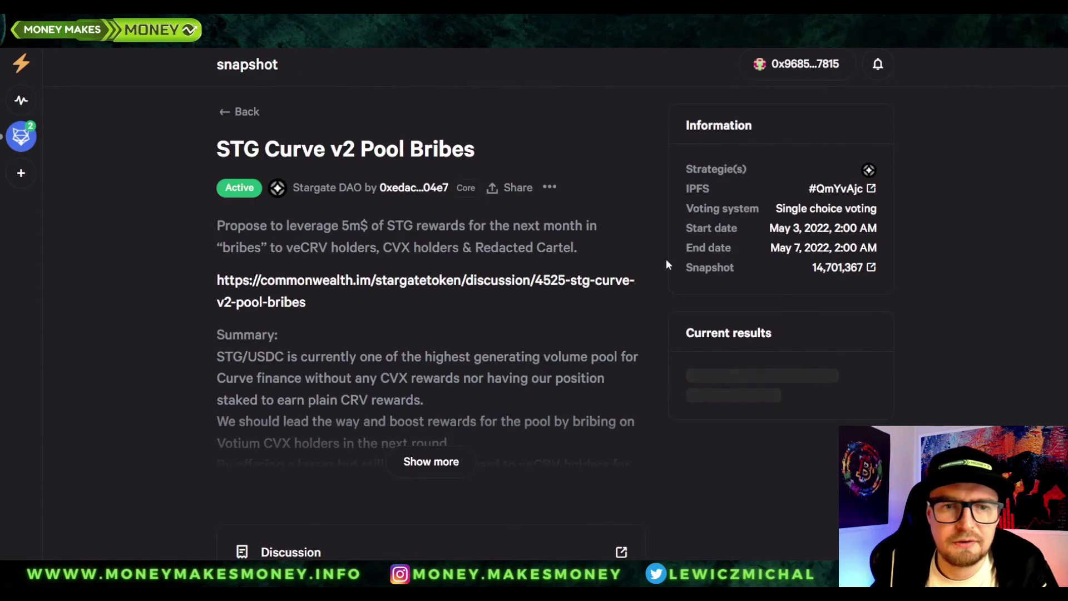
scroll(431, 489, "down", 5)
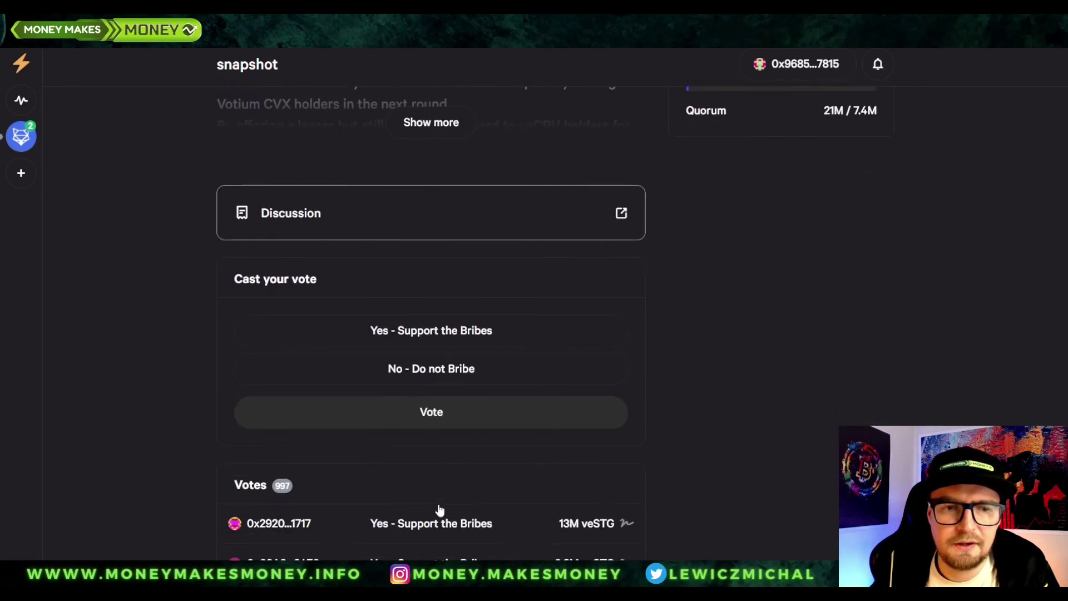
left_click(437, 329)
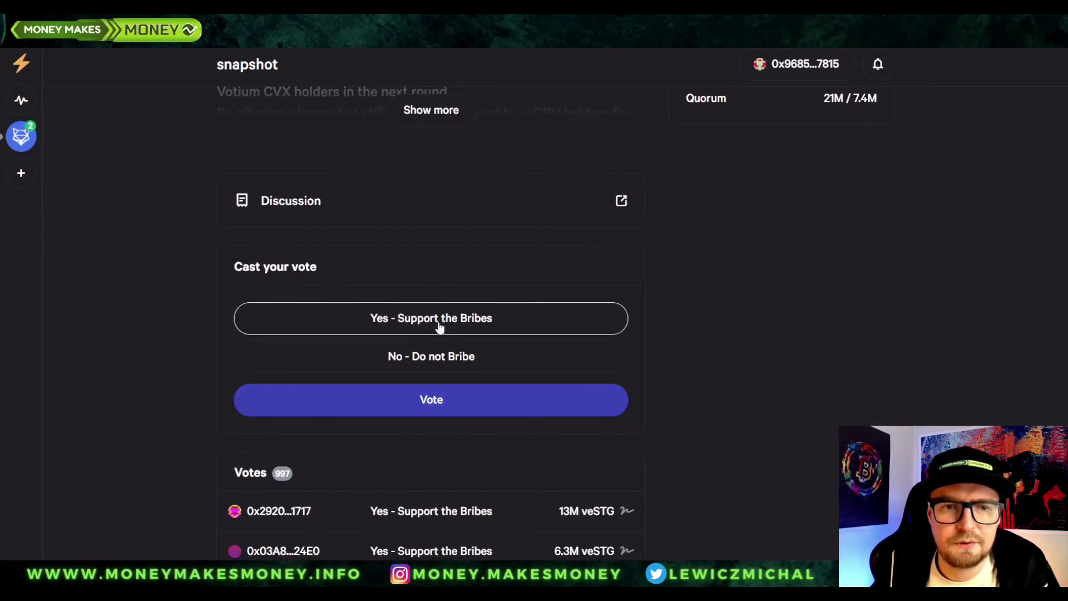
left_click(442, 403)
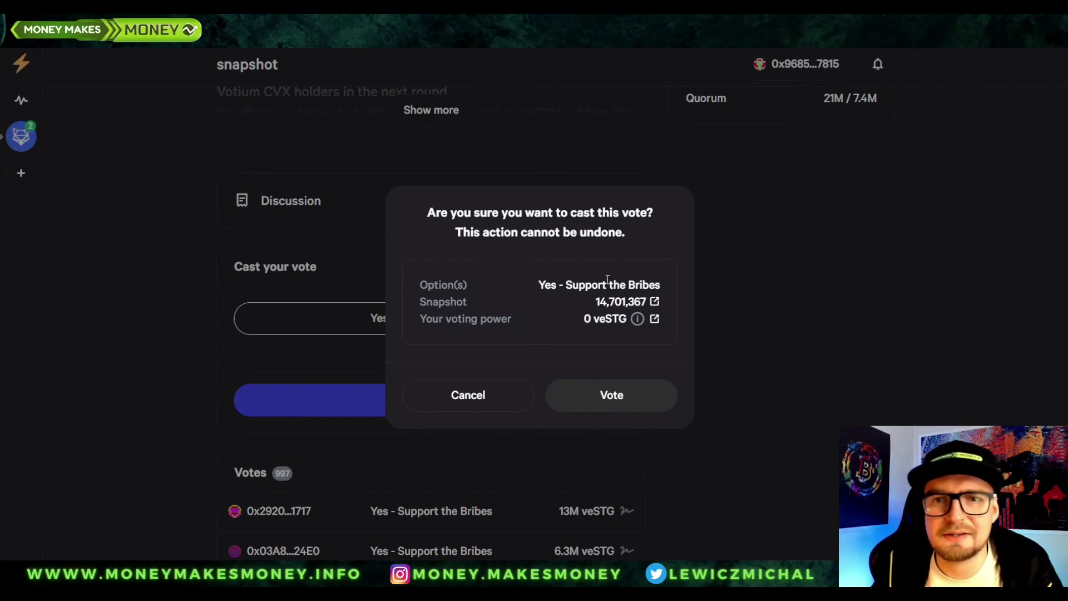
left_click(801, 249)
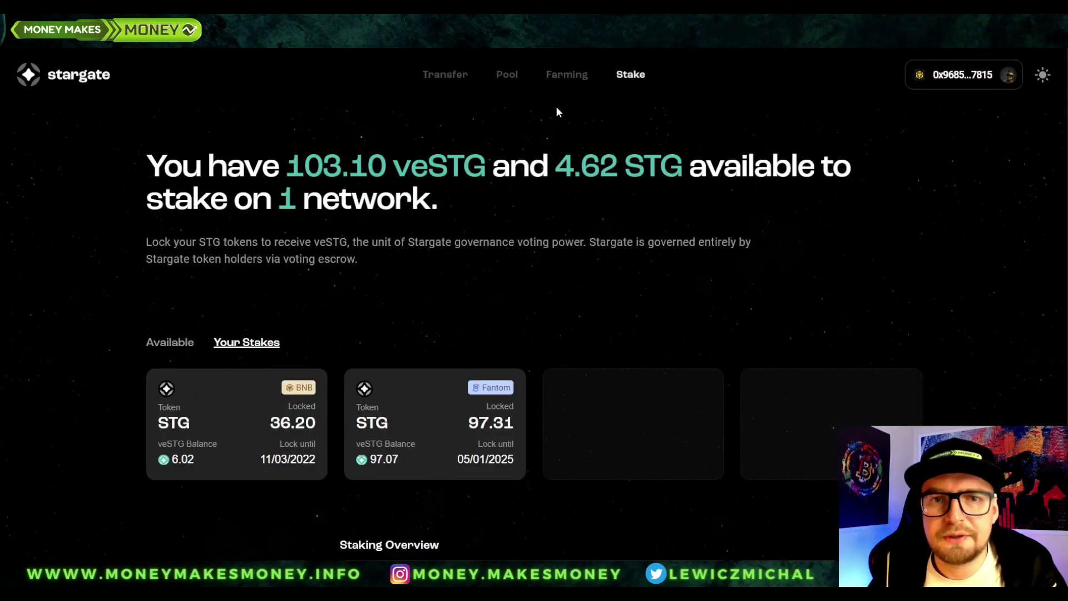
Step: Switch to Stargate's Farming page and examine the top farms' networks, APYs and liquidity and the list of all farms
left_click(568, 74)
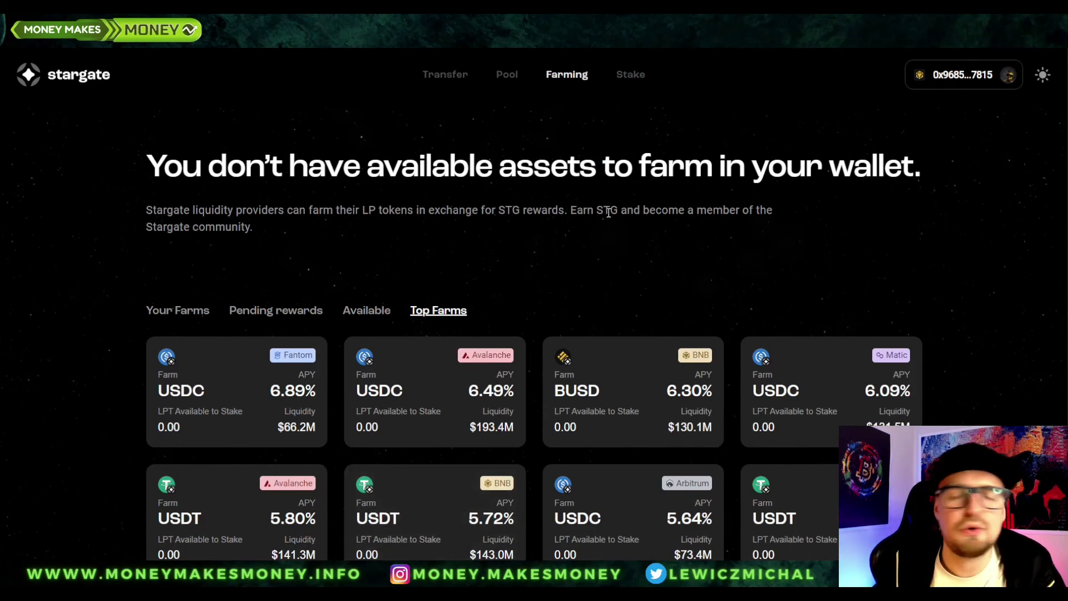
scroll(641, 370, "down", 5)
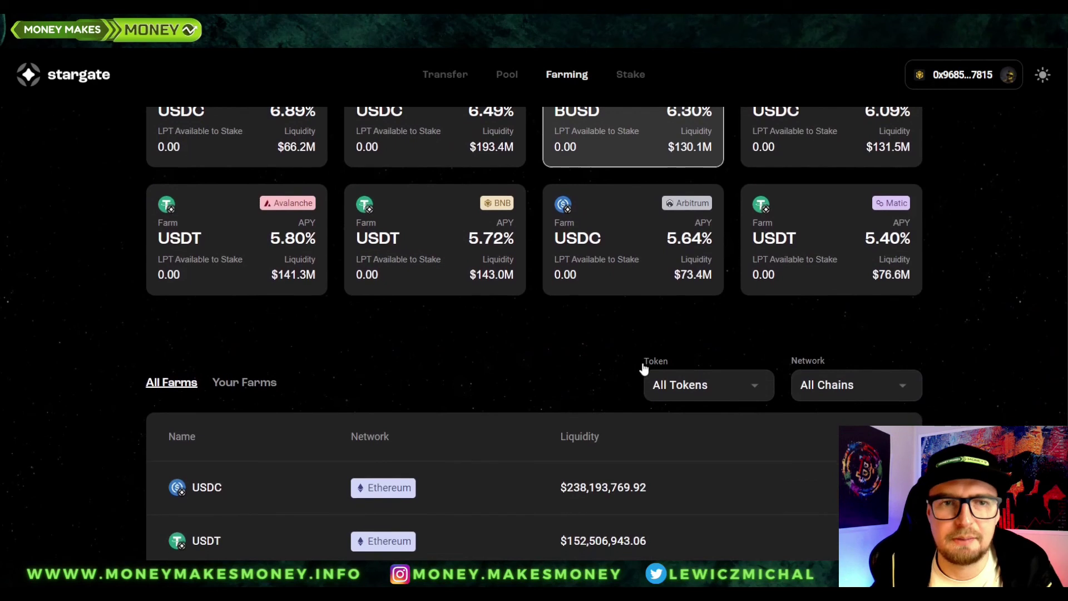
scroll(643, 368, "up", 3)
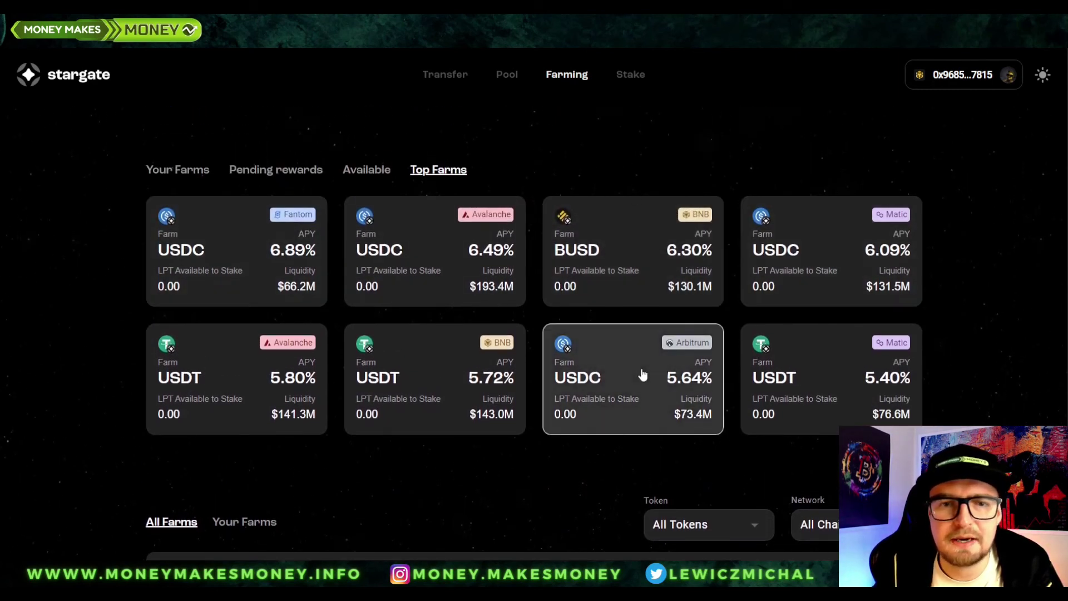
scroll(828, 139, "down", 5)
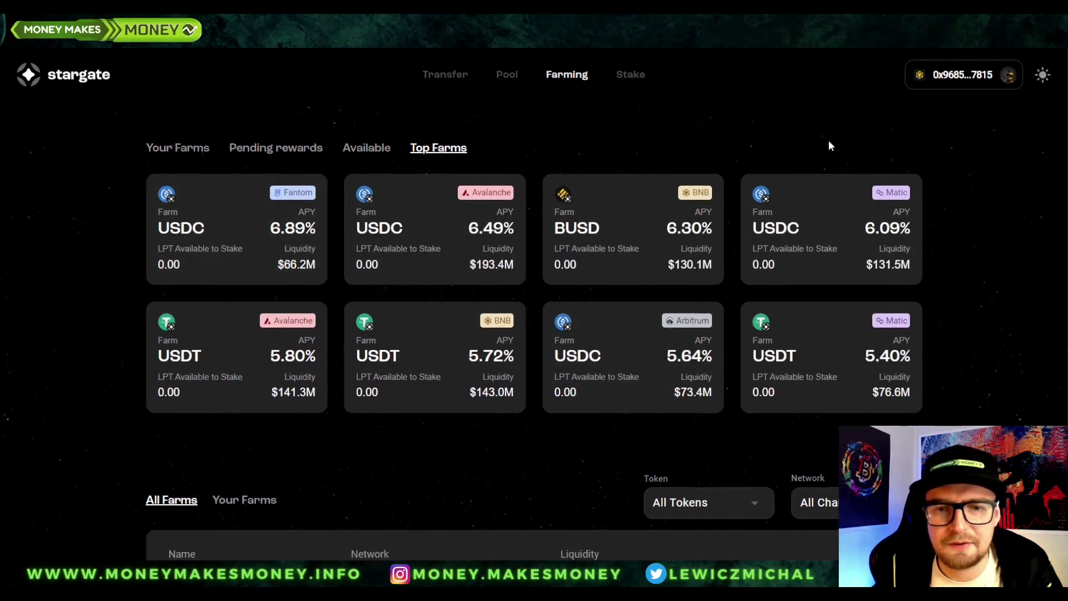
scroll(828, 145, "up", 5)
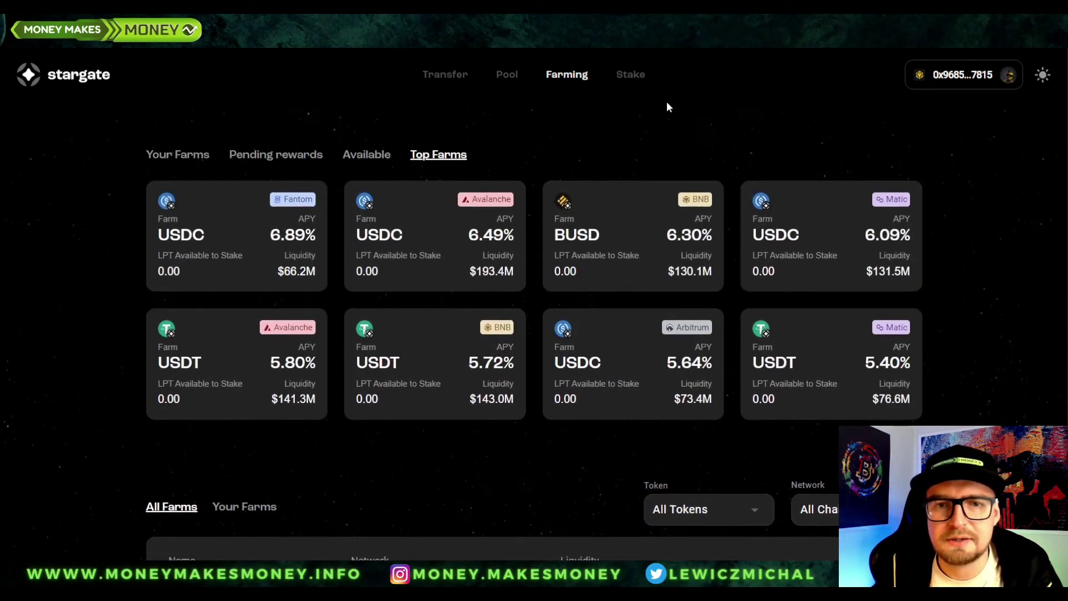